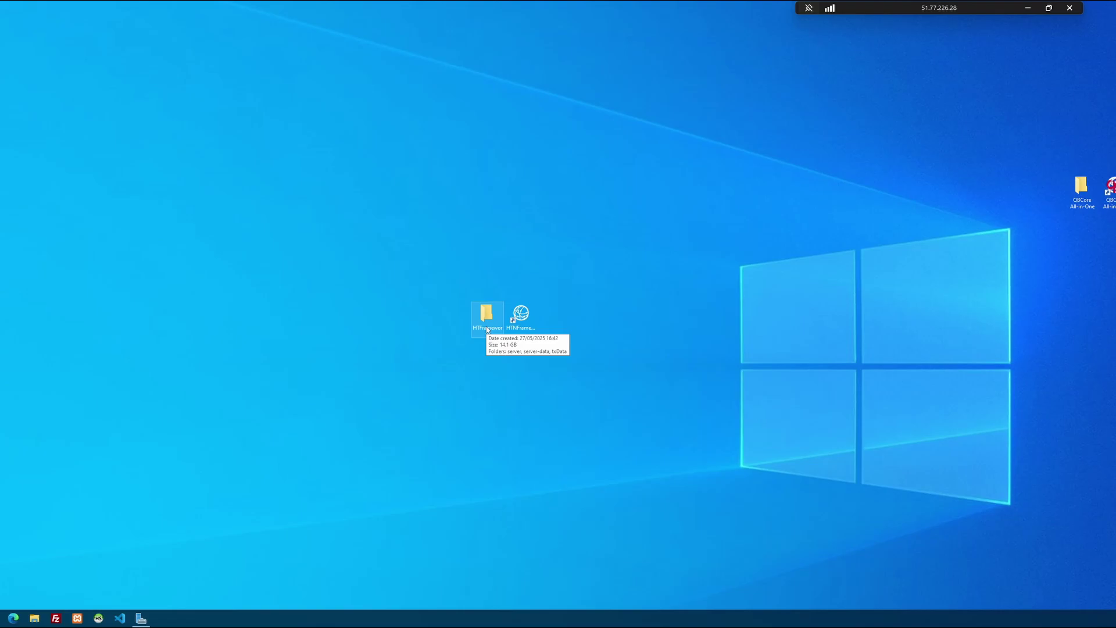
Step: Open the HTFramework server's server-data/cache/files folder and look through the cached resource folders
double_click(486, 317)
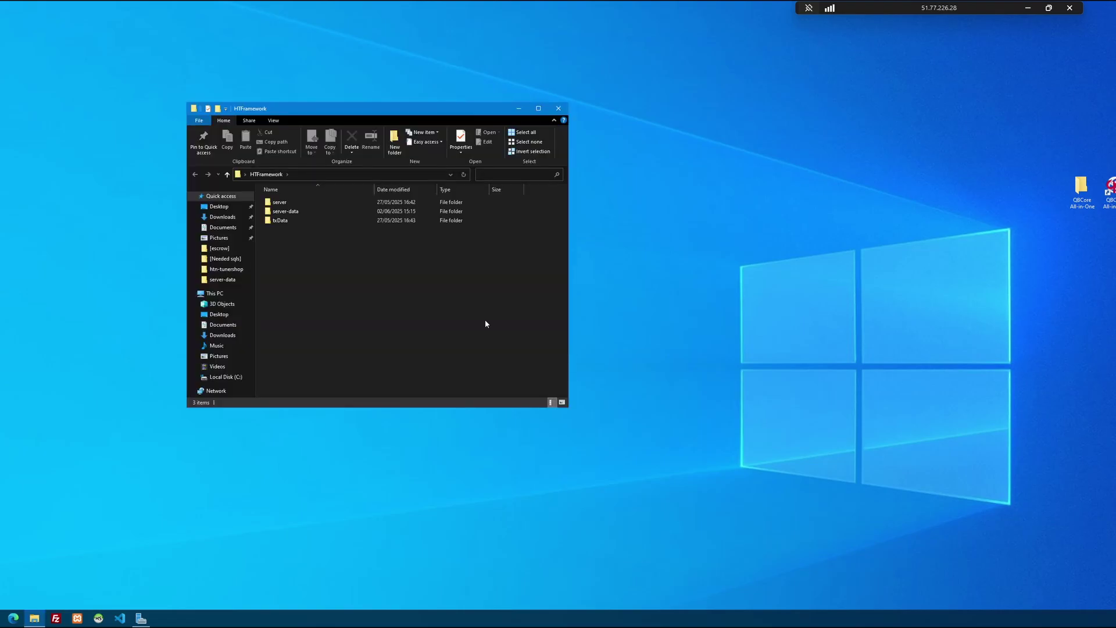
double_click(319, 210)
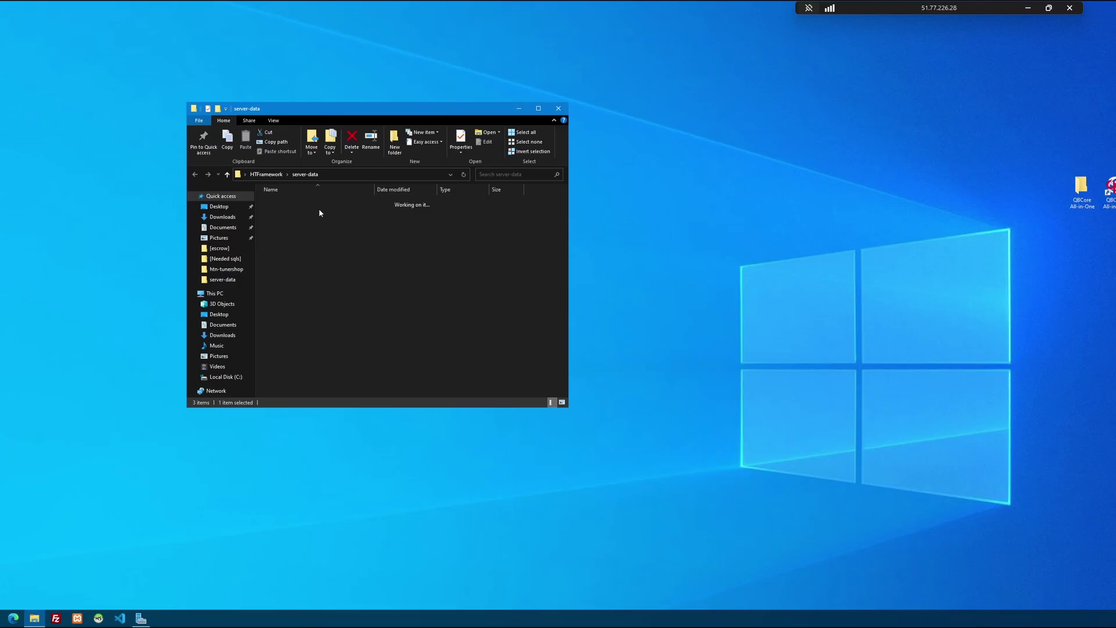
double_click(304, 203)
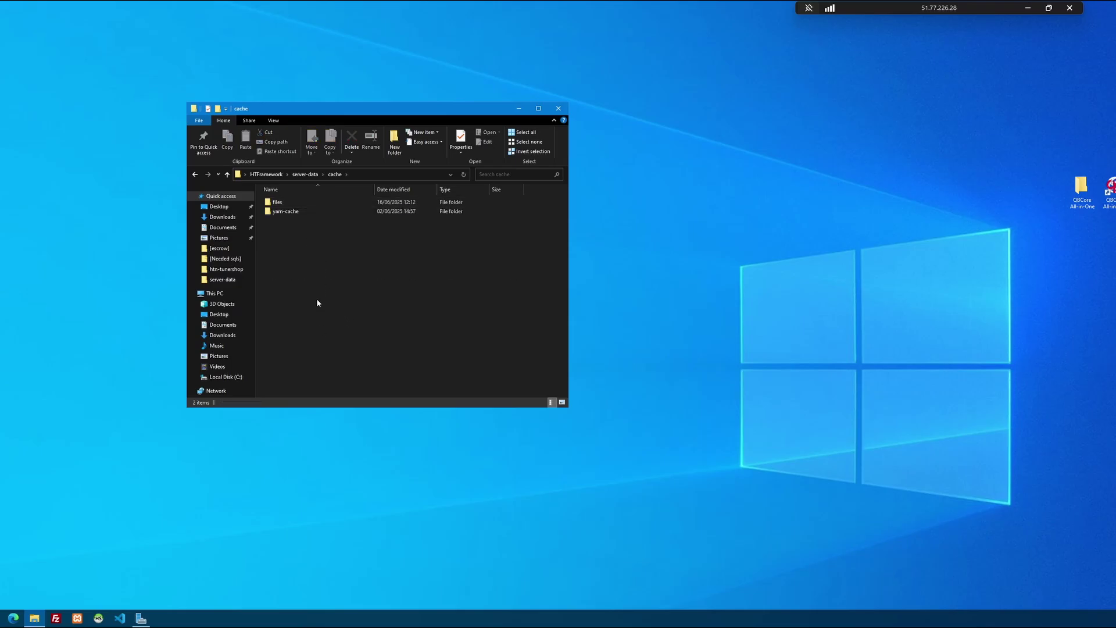
double_click(302, 204)
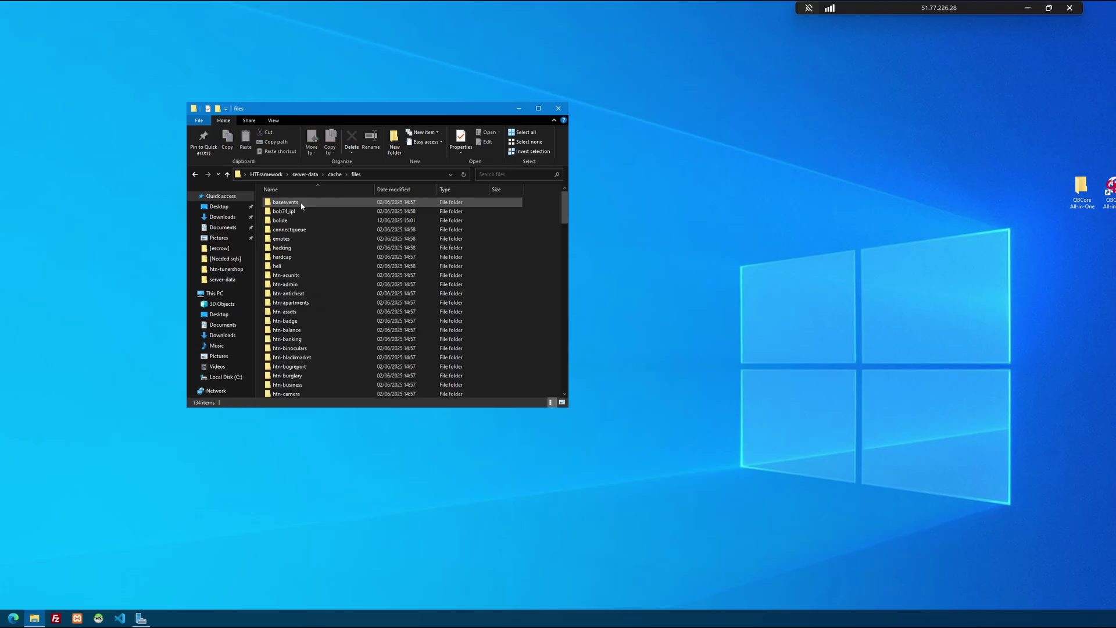
scroll(310, 218, "down", 5)
scroll(319, 233, "down", 20)
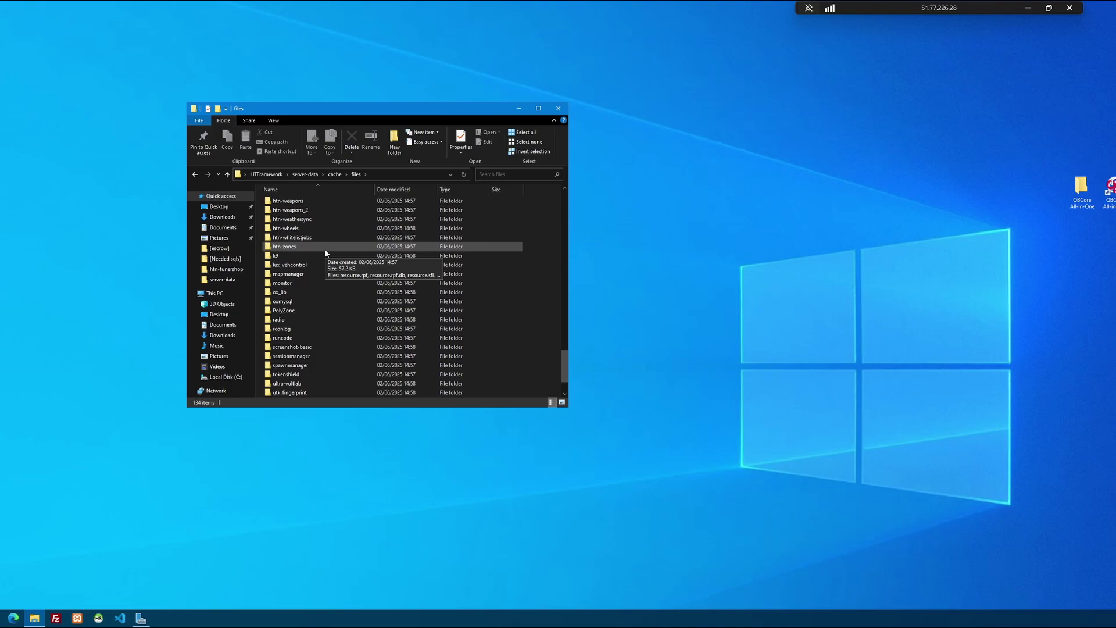
scroll(335, 255, "up", 20)
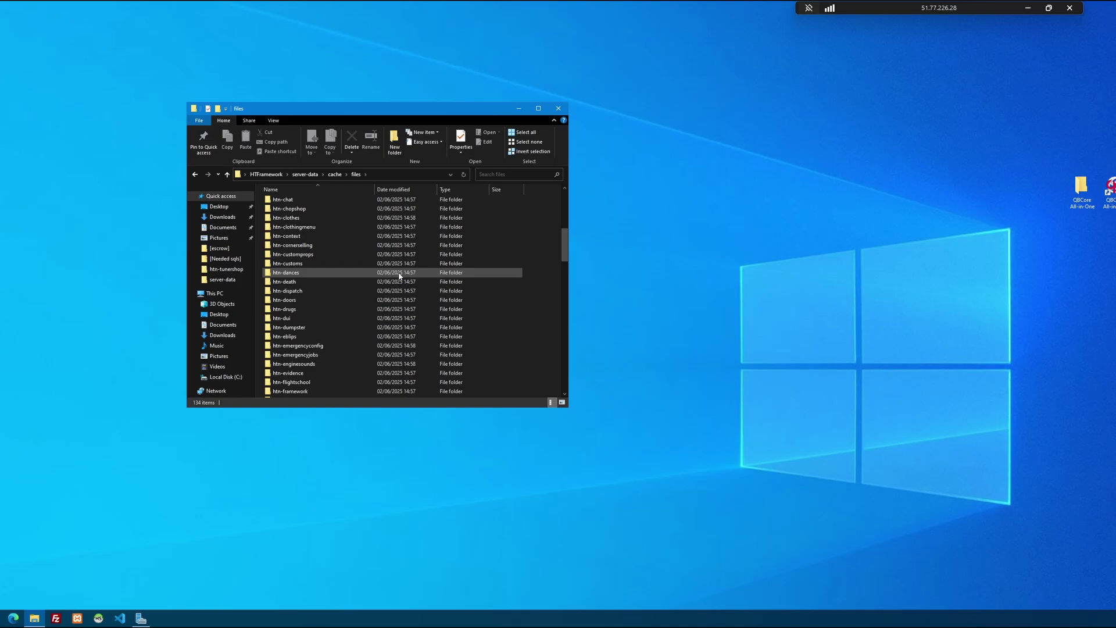
Step: Go back to the cache folder and check the size of the files folder in its properties
left_click(335, 174)
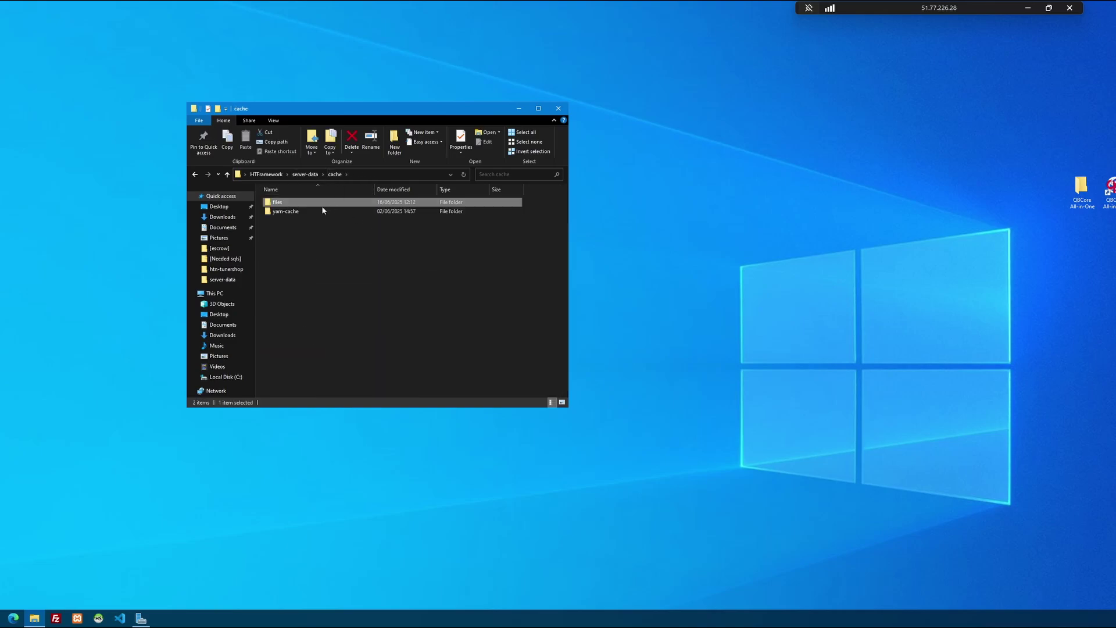
right_click(325, 205)
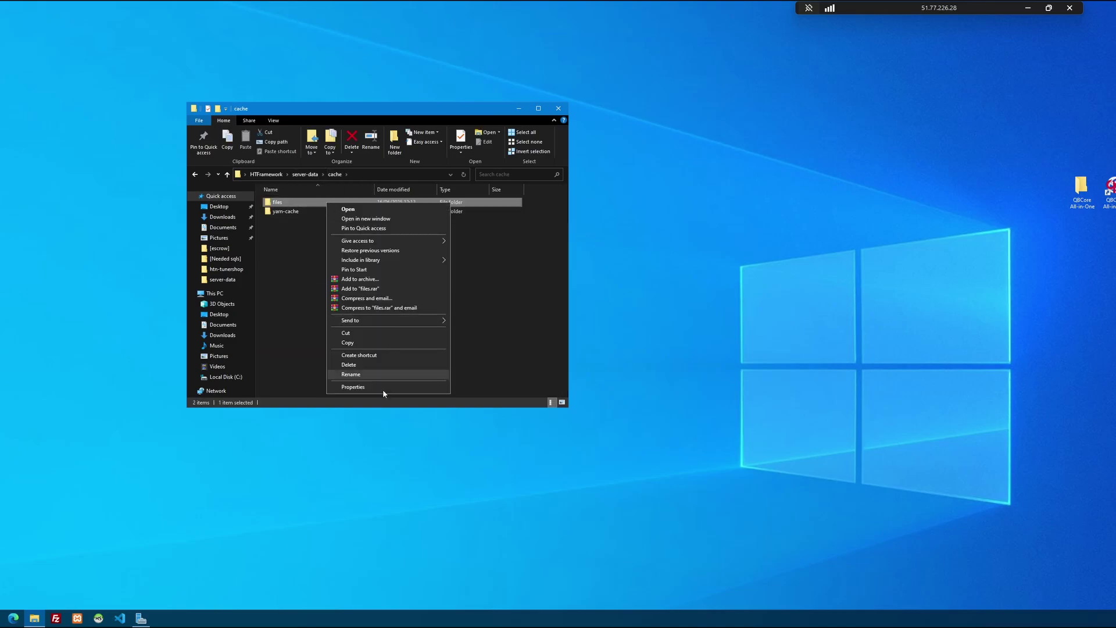
left_click(353, 387)
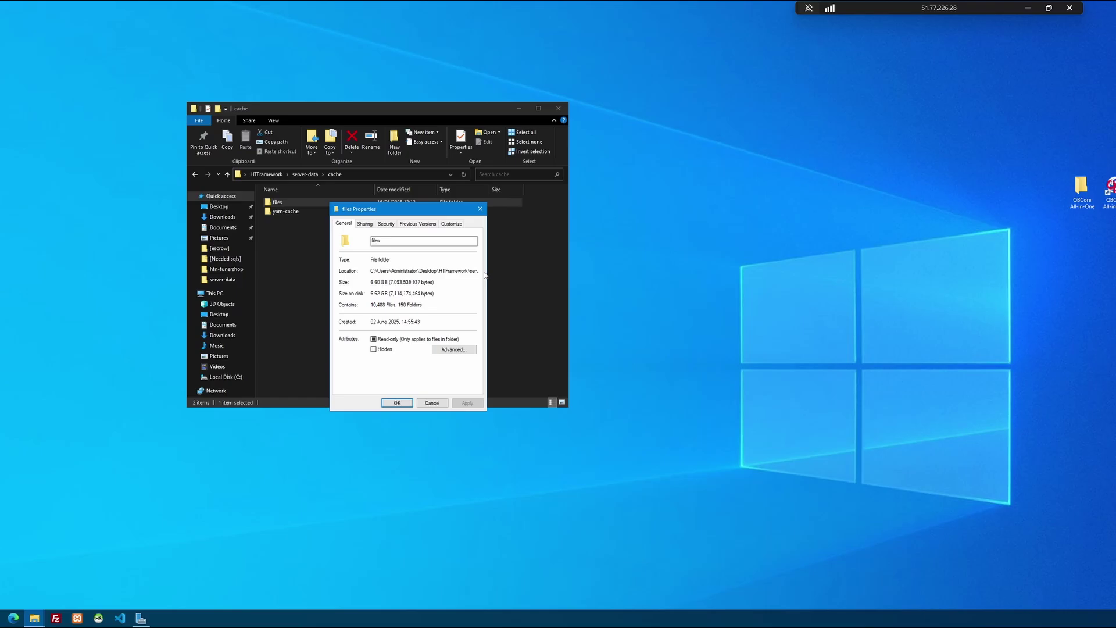
left_click(480, 209)
Step: Permanently delete all items inside the server's cache/files folder and return to the HTFramework folder
double_click(331, 203)
key("ctrl+a")
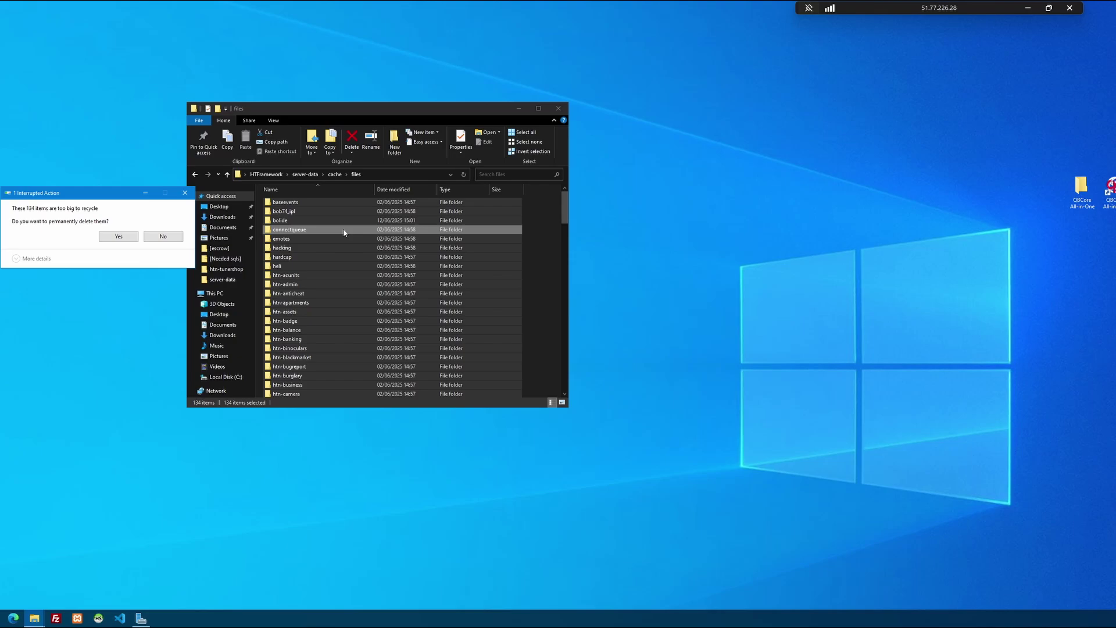
left_click(119, 237)
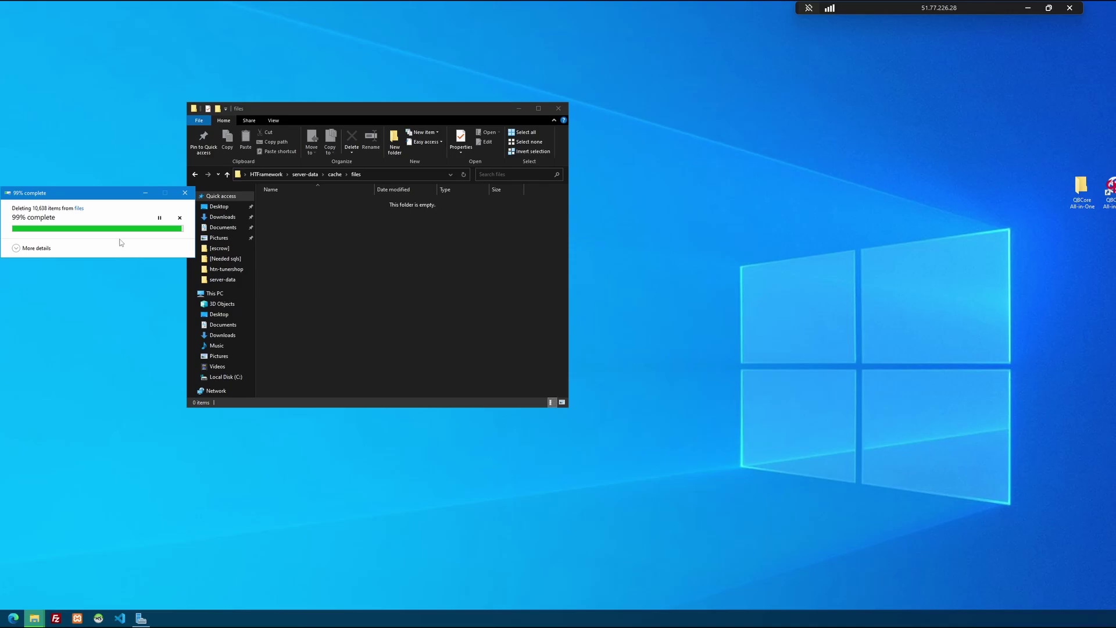
left_click(276, 174)
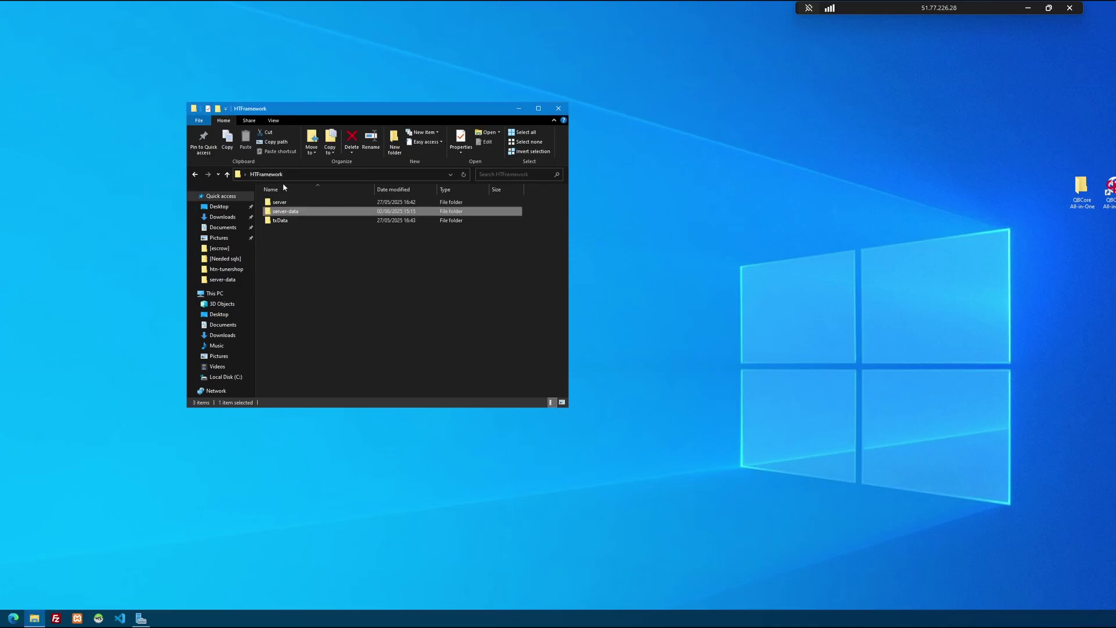
mouse_move(301, 216)
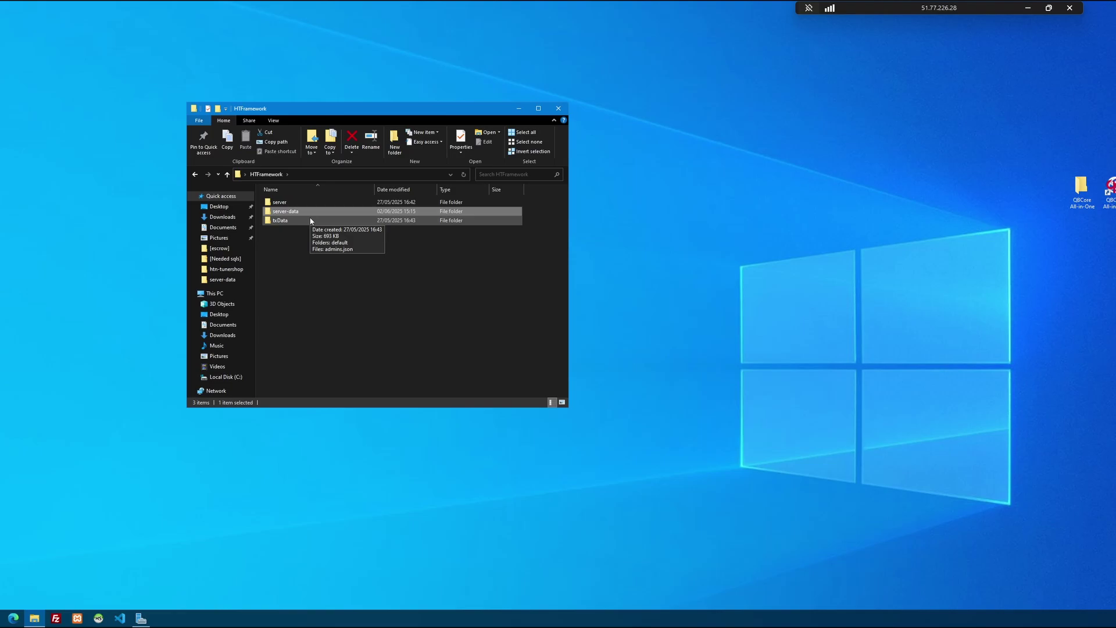
Step: Switch from the remote server to the local desktop, find FiveM with Windows search and open its shortcut's file location
left_click(1028, 8)
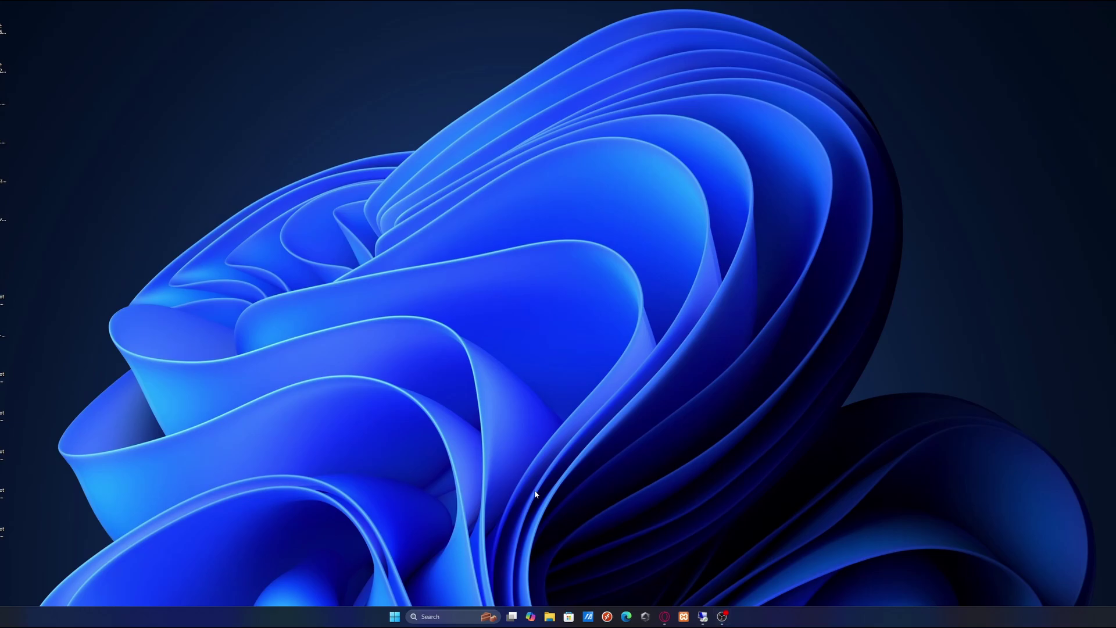
left_click(433, 617)
type("fivem")
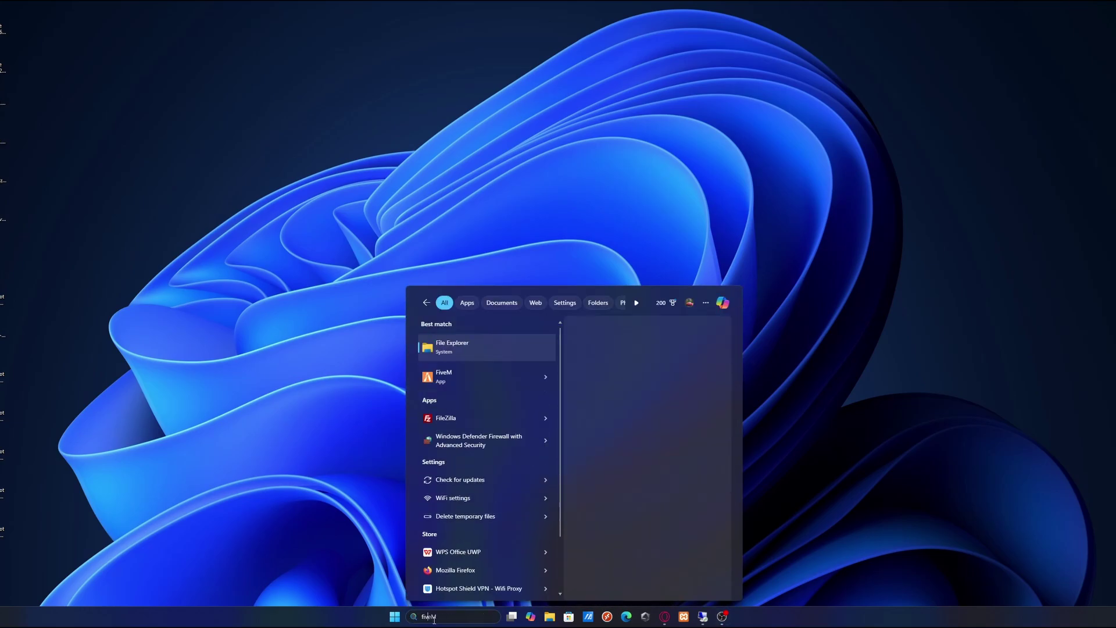
right_click(448, 339)
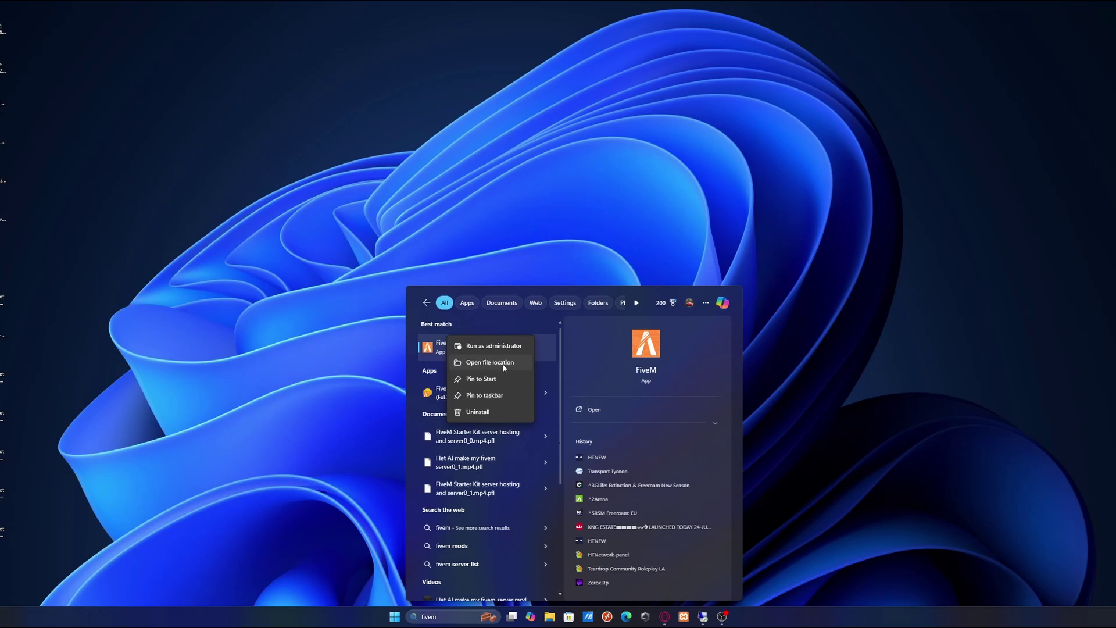
left_click(488, 363)
left_click_drag(968, 154, 490, 89)
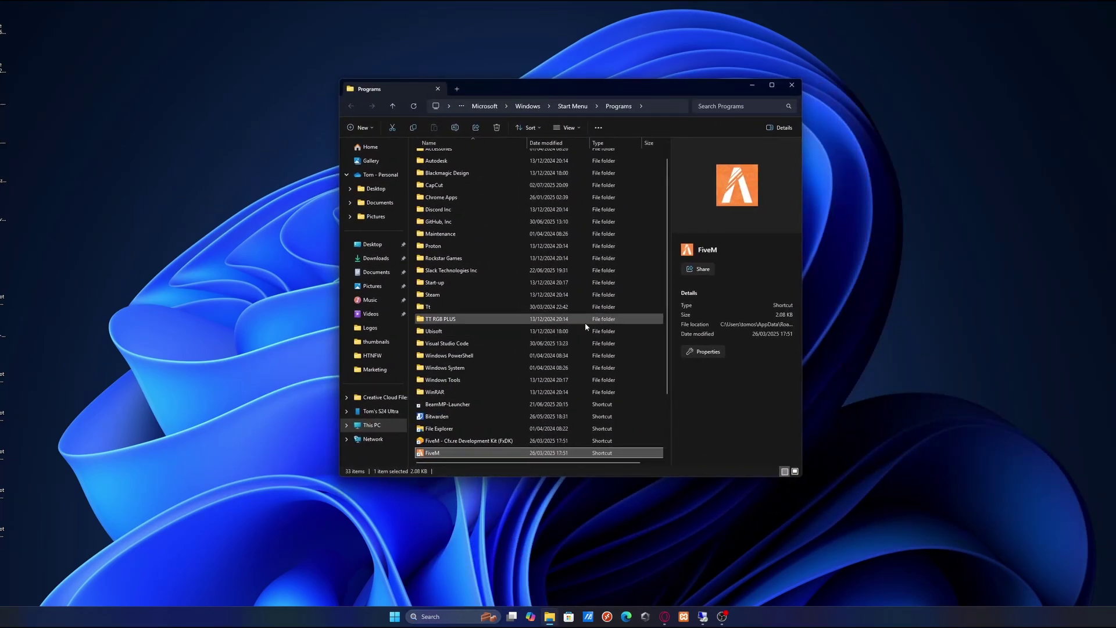
Step: Open the FiveM installation folder from its shortcut and go to FiveM Application Data/data
scroll(581, 328, "down", 2)
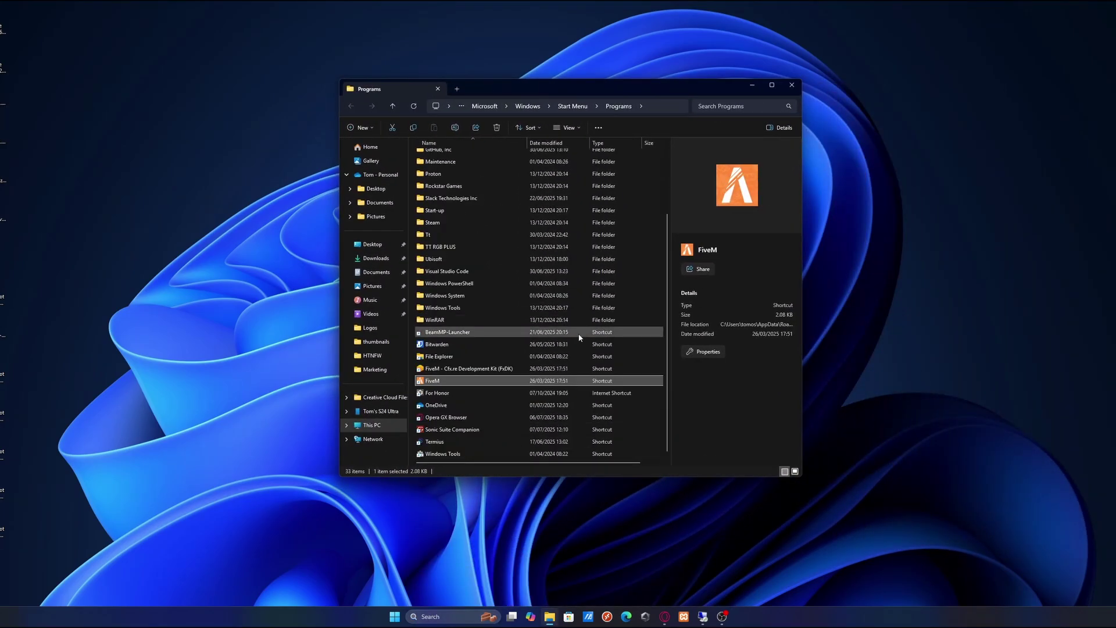
right_click(475, 381)
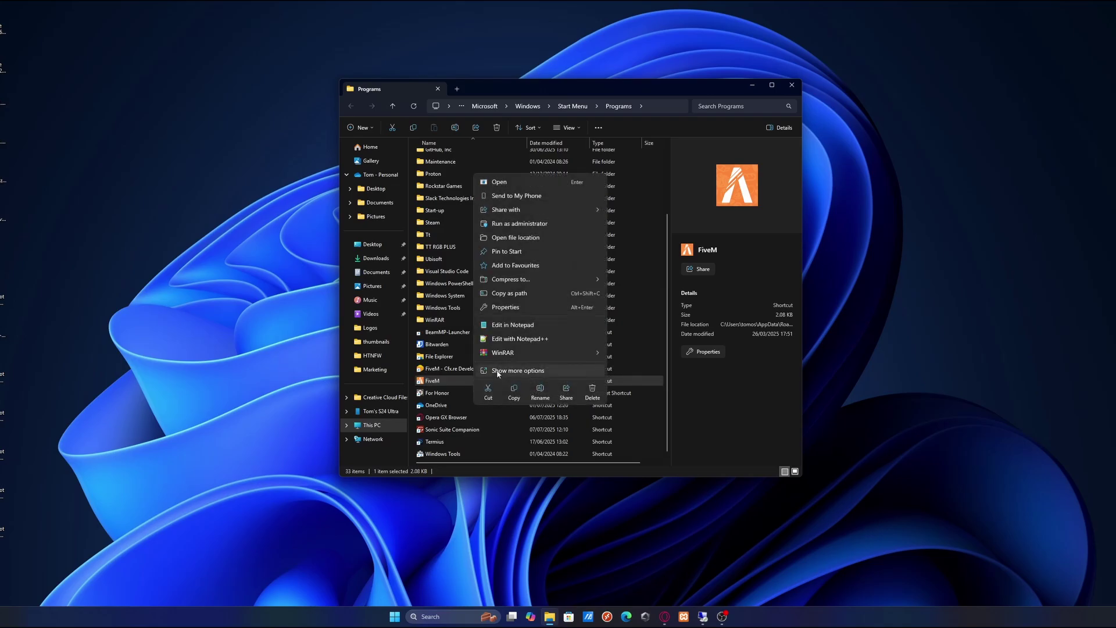
left_click(518, 238)
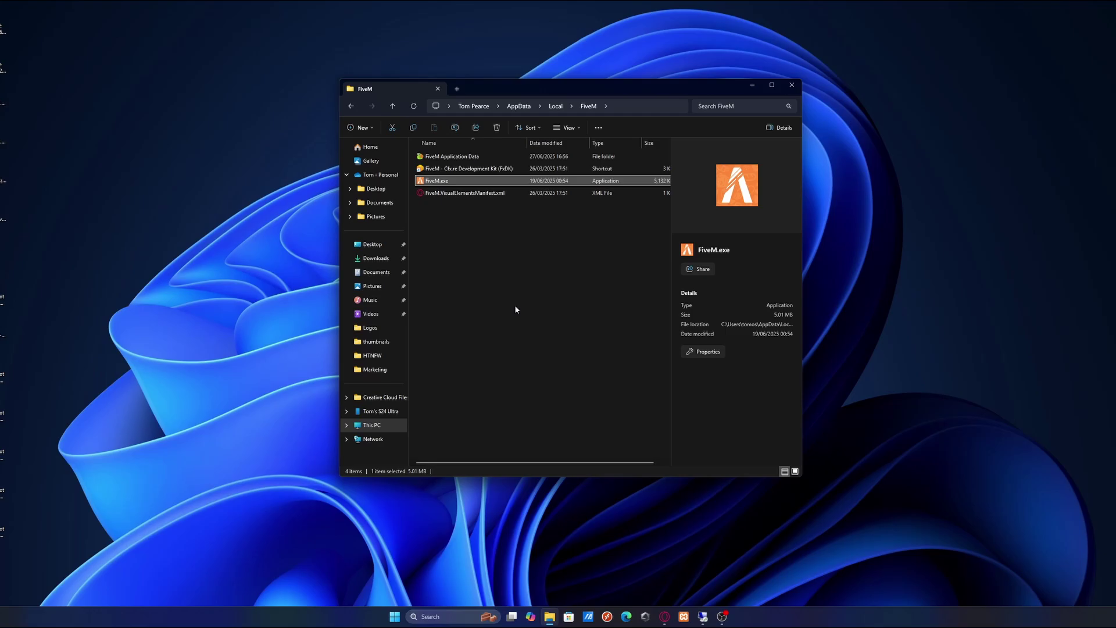
double_click(465, 157)
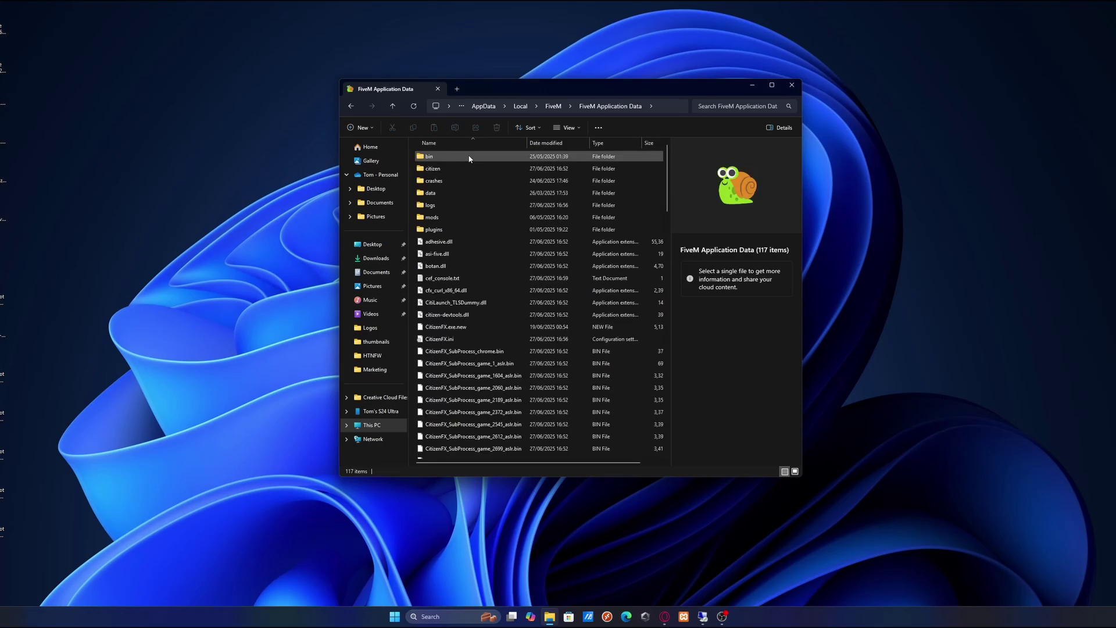
left_click(431, 193)
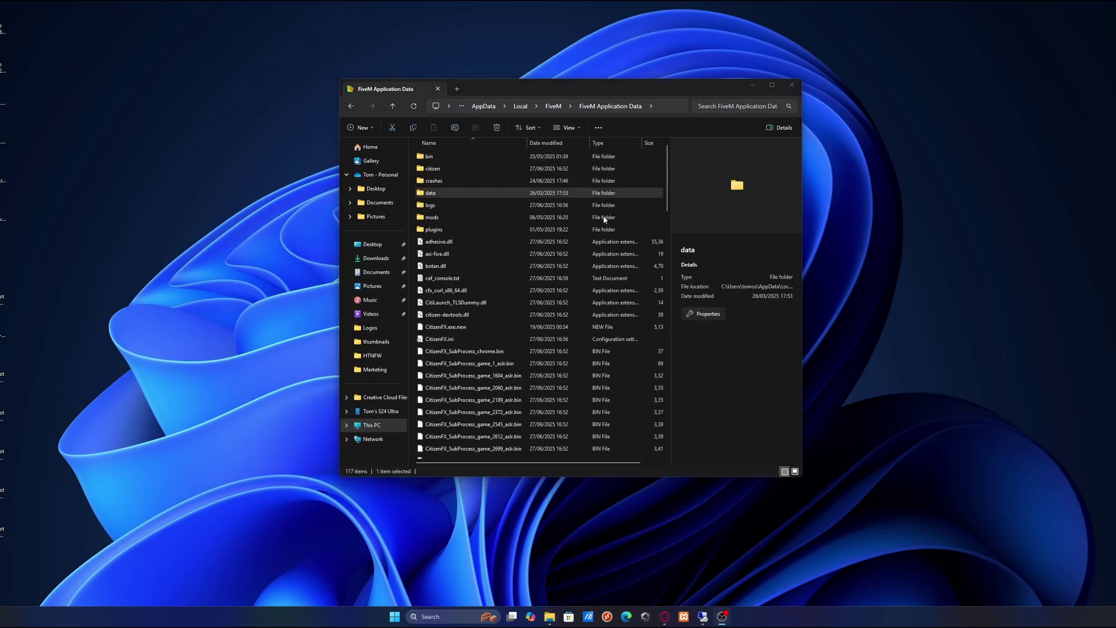
double_click(483, 194)
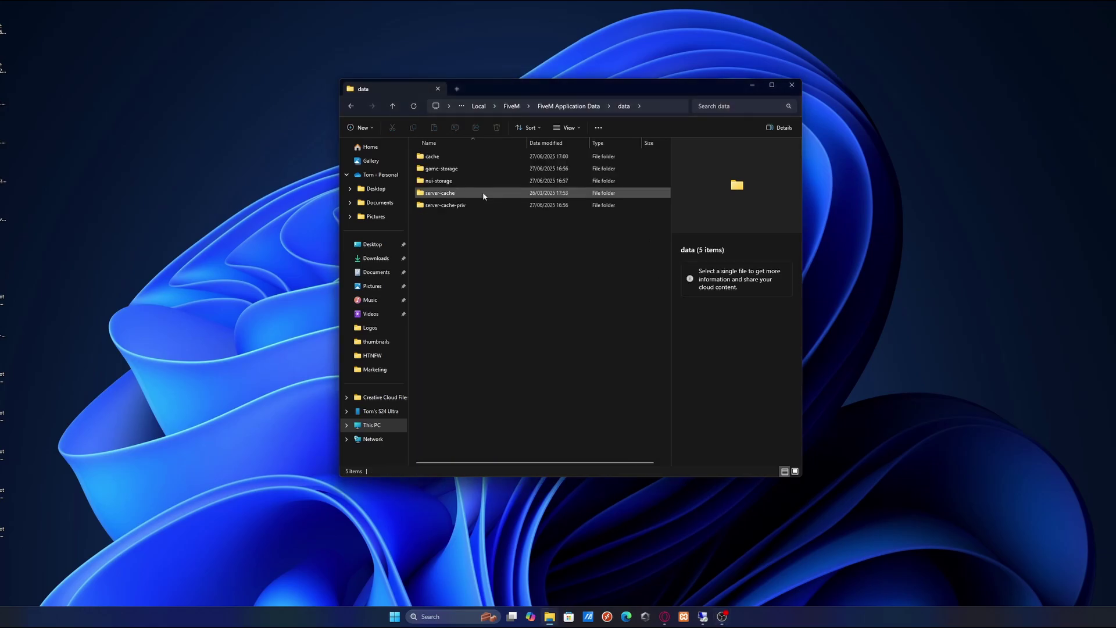
Step: Delete the cache, server-cache and server-cache-priv folders from FiveM's data folder
left_click(454, 157)
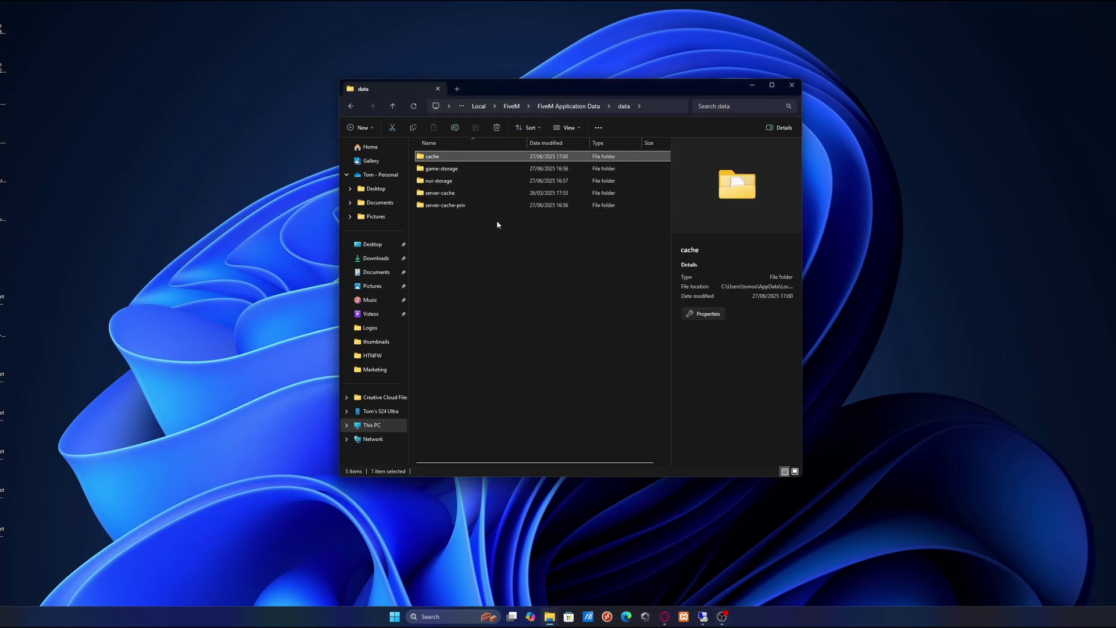
left_click(465, 193, "ctrl")
left_click(473, 208, "ctrl")
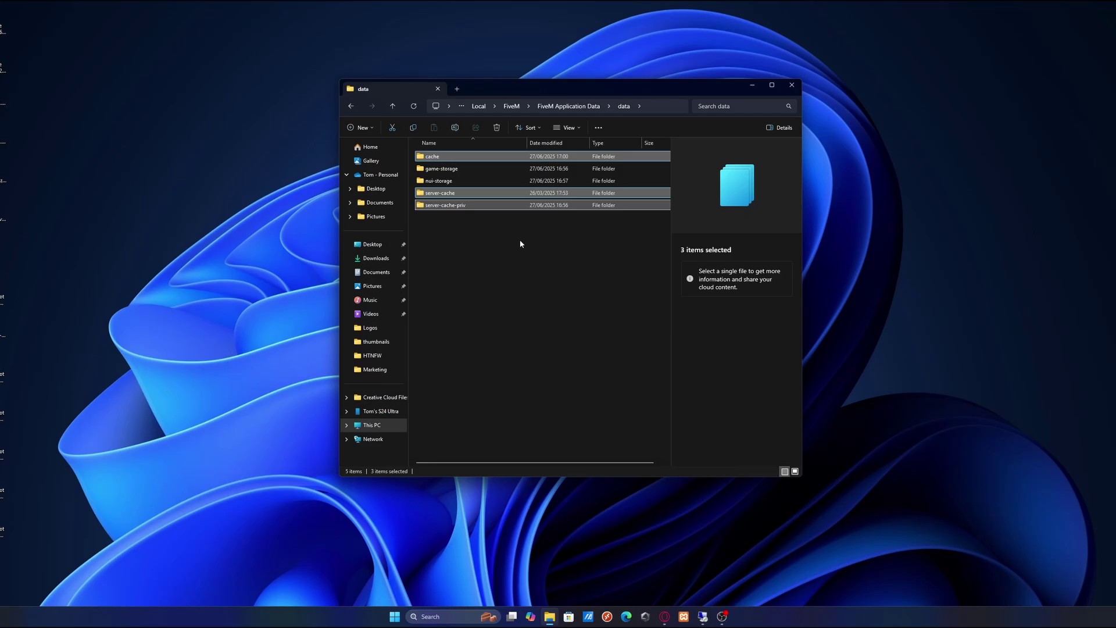
key("Delete")
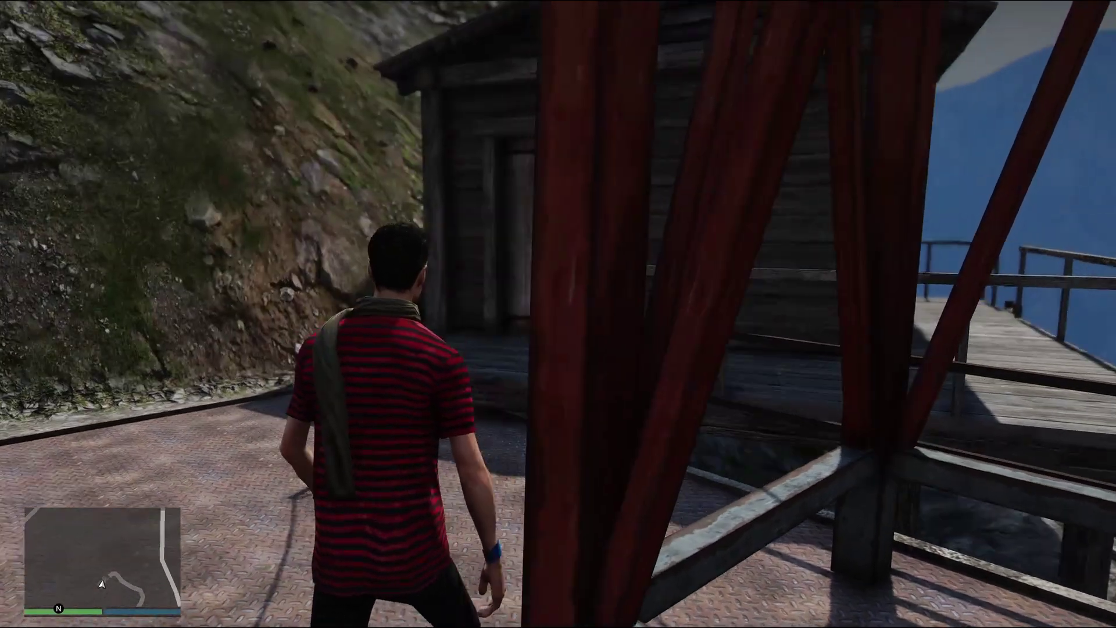
key("w")
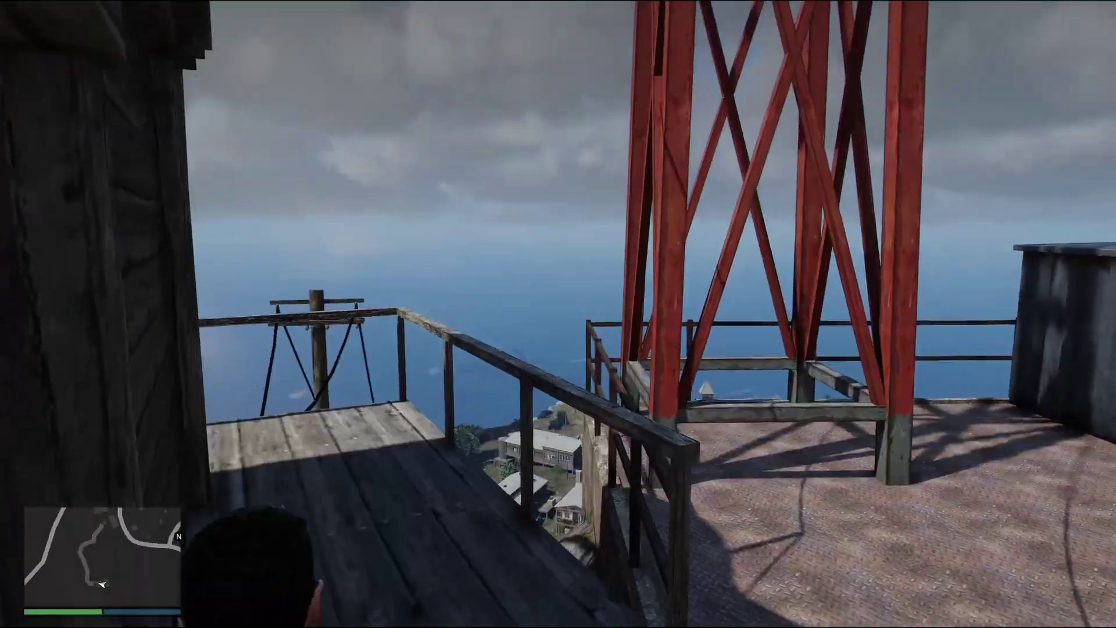
key("w")
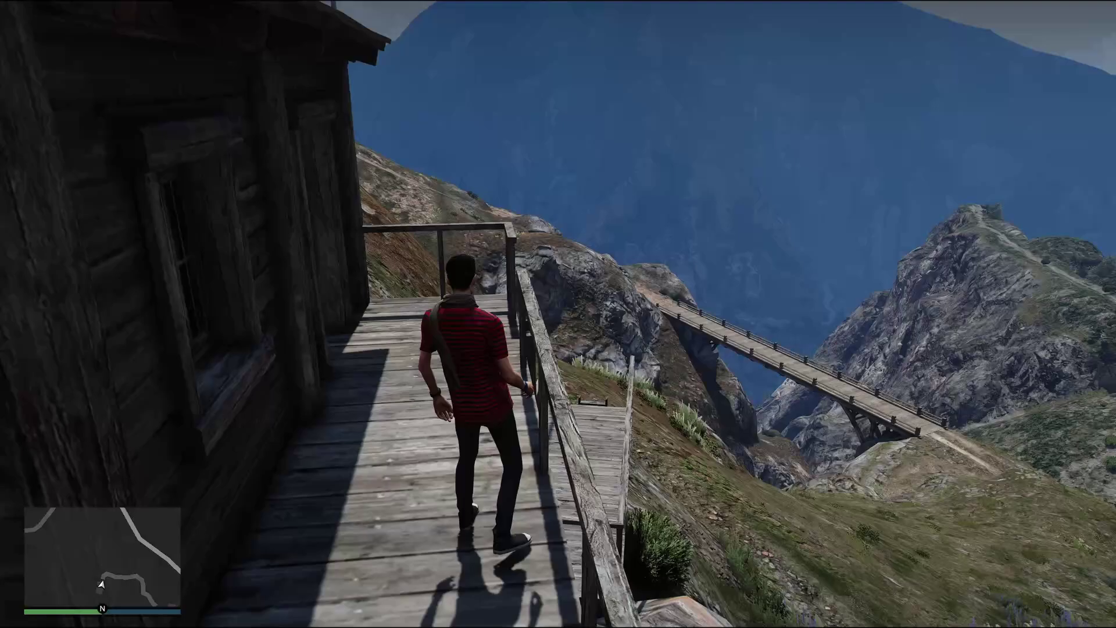
key("w")
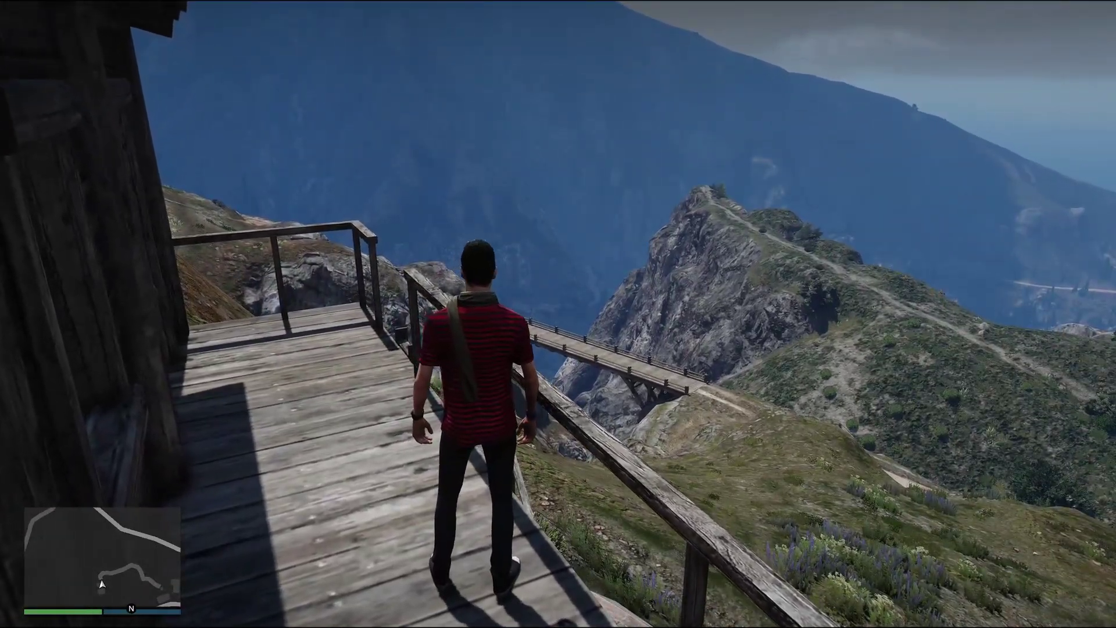
Step: Turn Long Shadows off in the game's advanced graphics settings, and go on to the High Detail Streaming While Flying option
key("Escape")
left_click(710, 123)
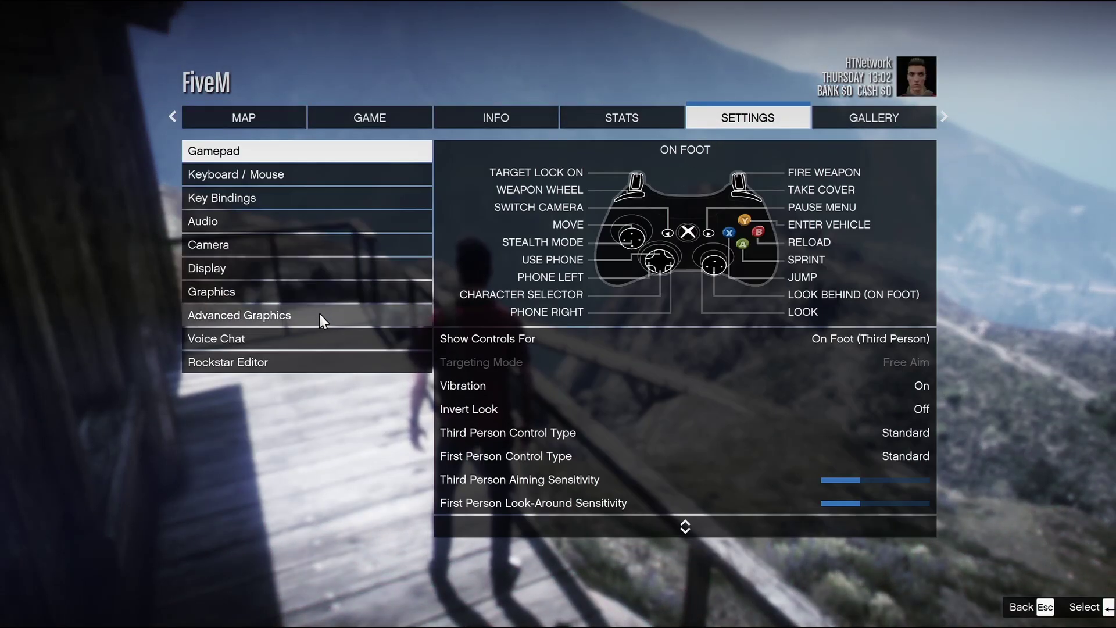
left_click(320, 316)
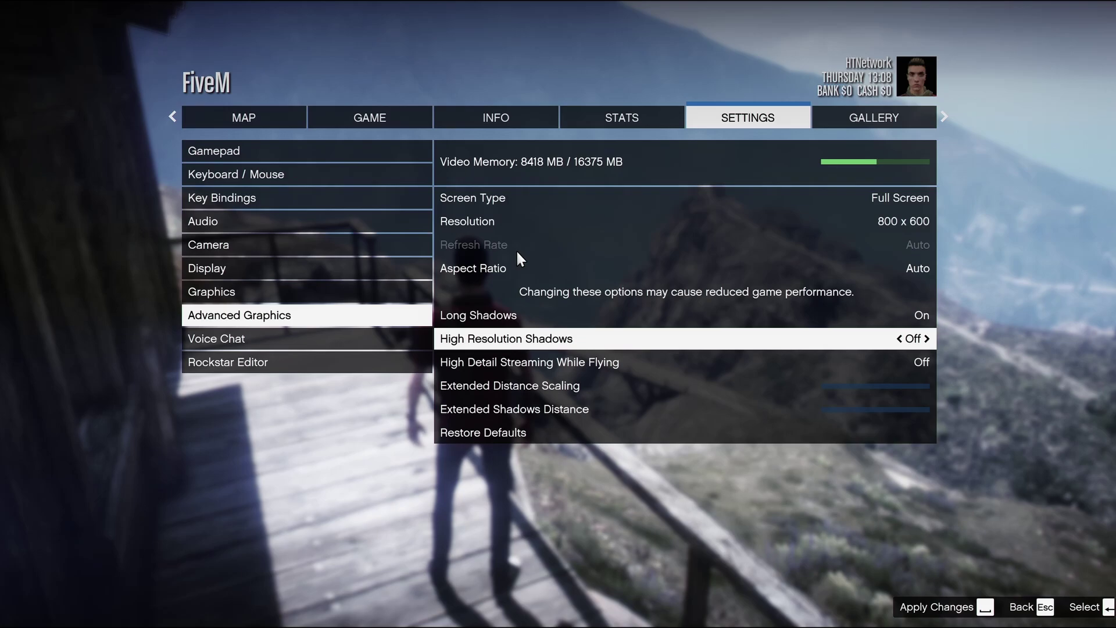
key("Up")
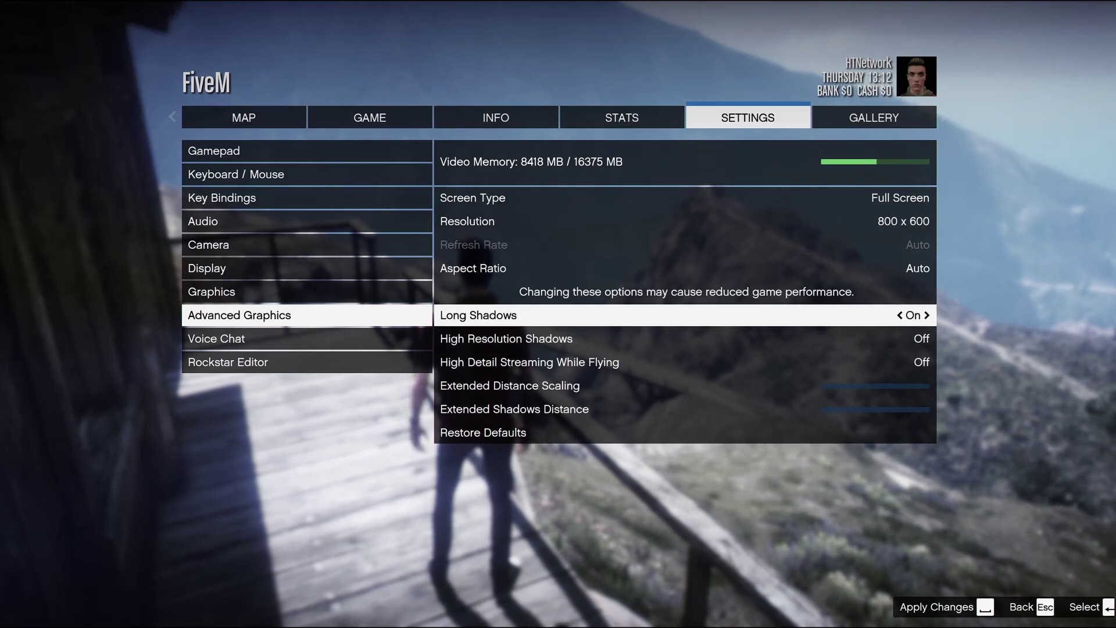
key("Left")
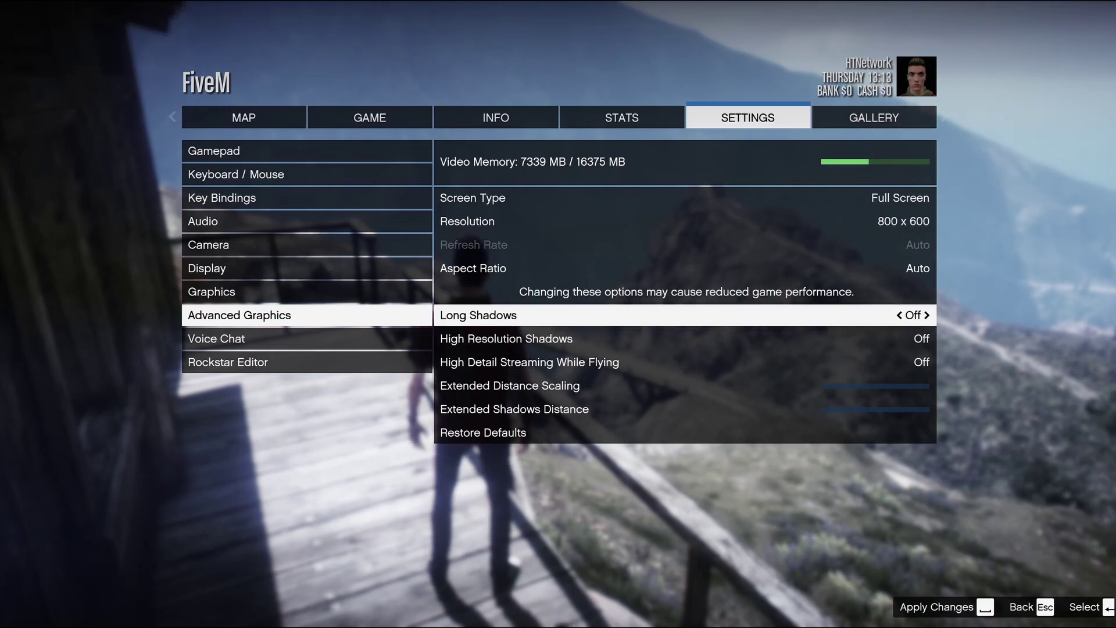
key("Down")
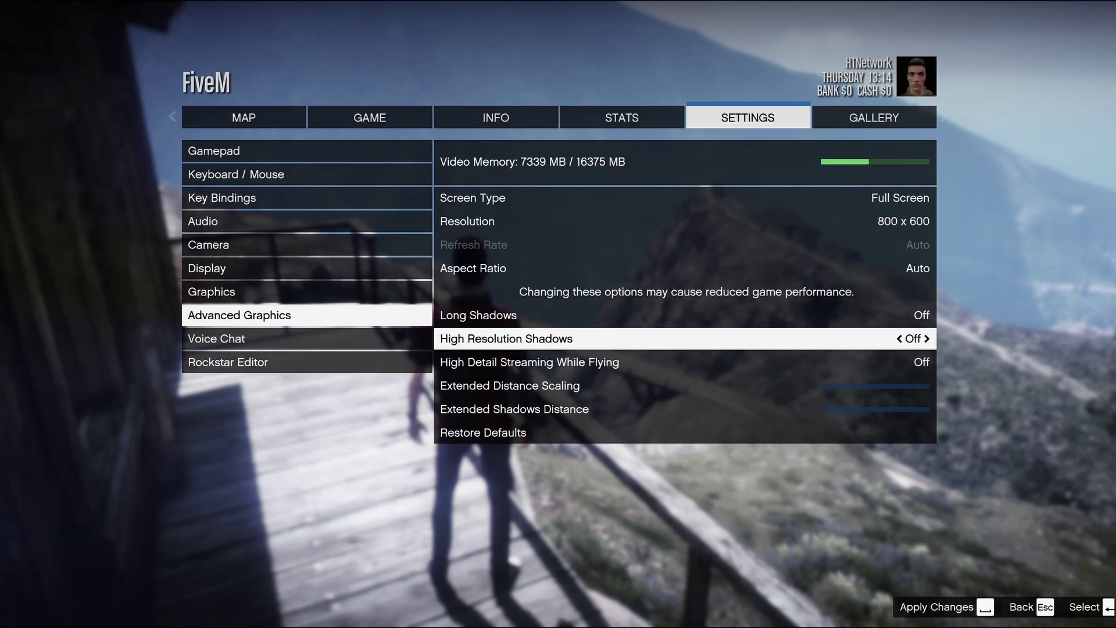
key("Down")
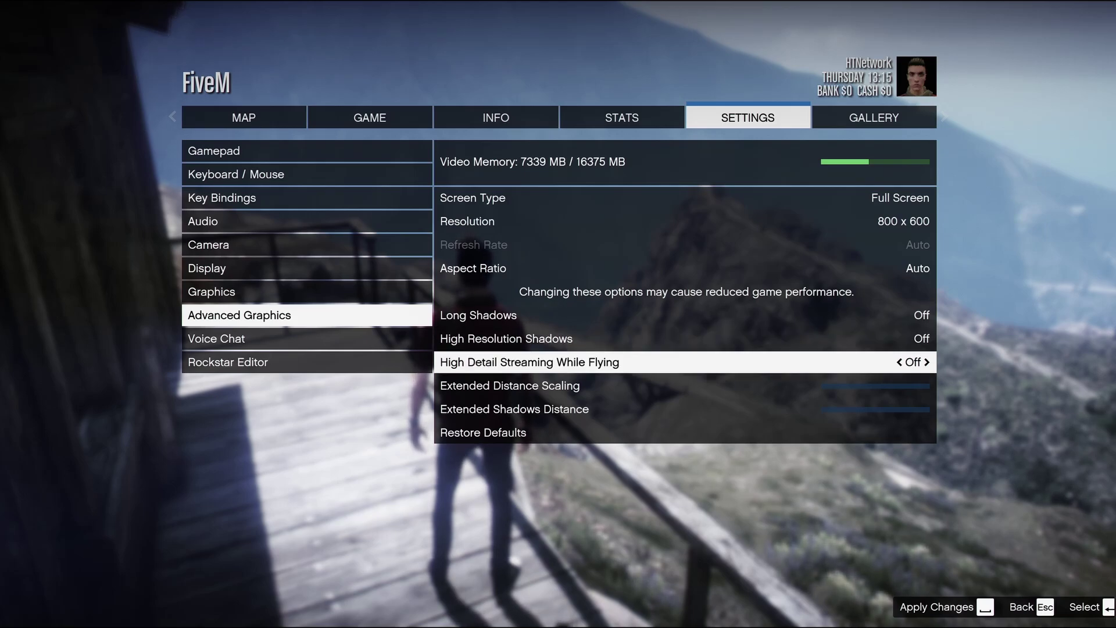
Step: Check the Extended Distance Scaling and Extended Shadows Distance options, and leave the advanced graphics settings
key("Down")
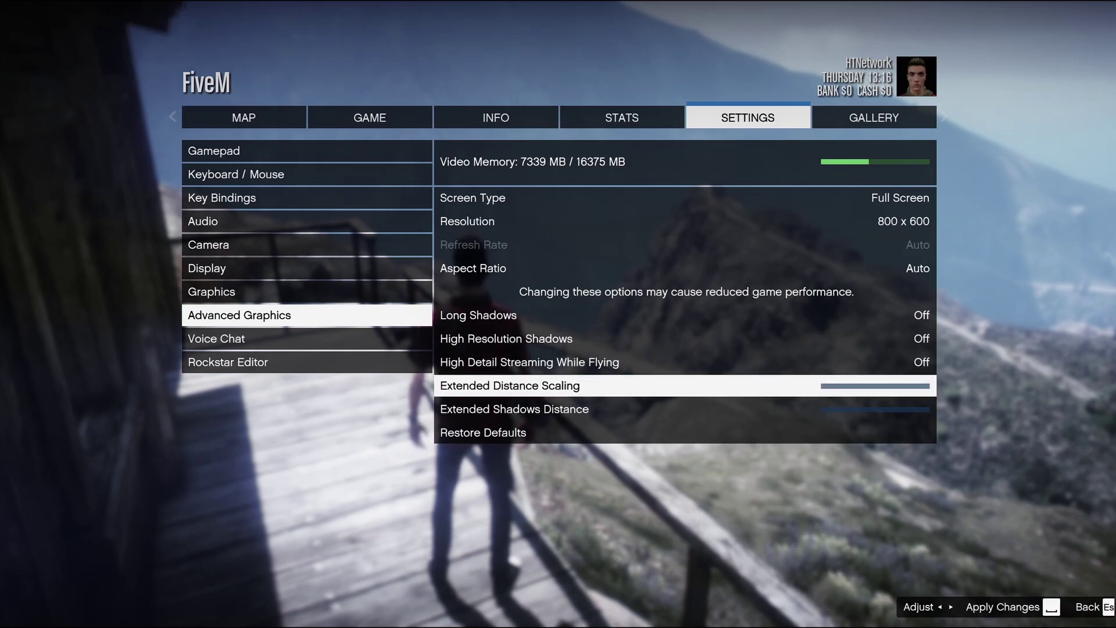
key("Down")
key("Escape")
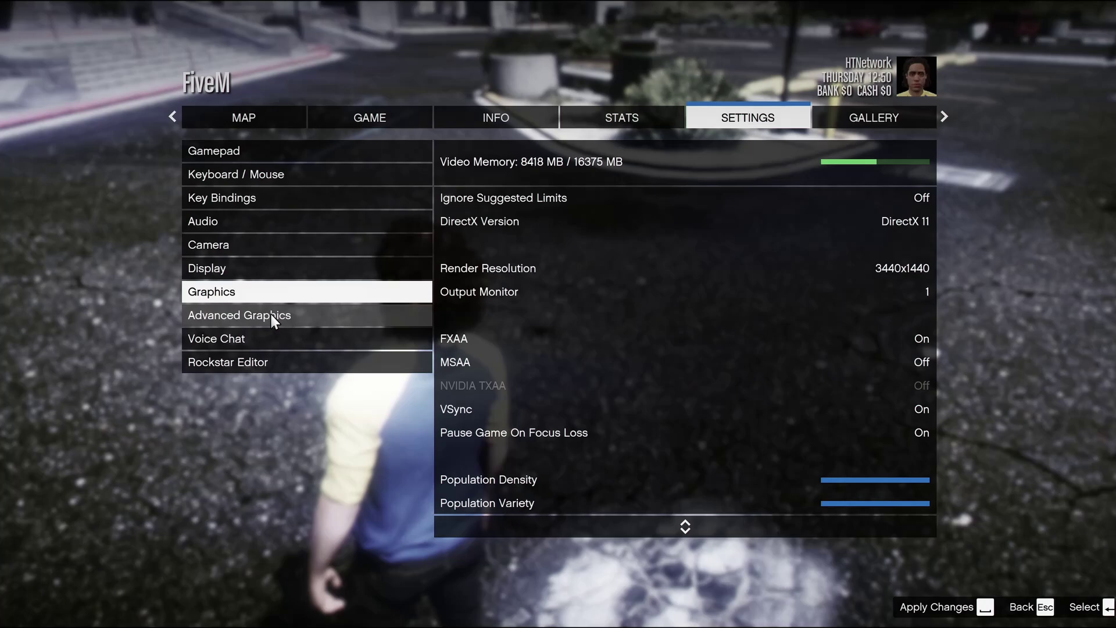
Step: In the Graphics settings, lower Population Density to its minimum
left_click(526, 287)
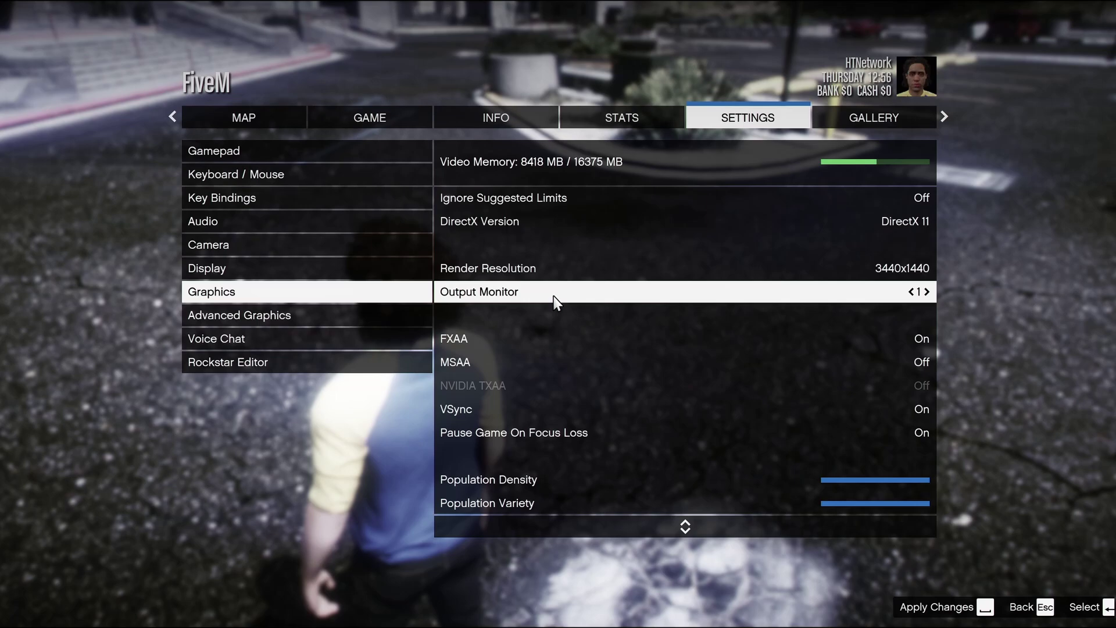
key("Down")
key("Down")
key("Down")
key("Down")
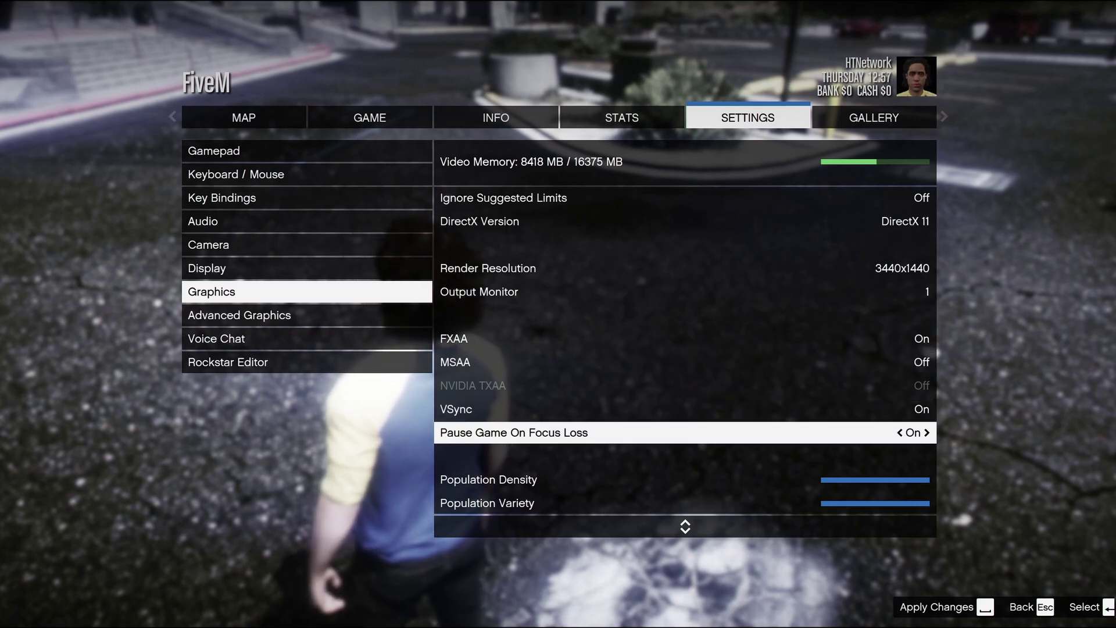
key("Down")
key("Down")
key("Down")
key("Up")
key("Up")
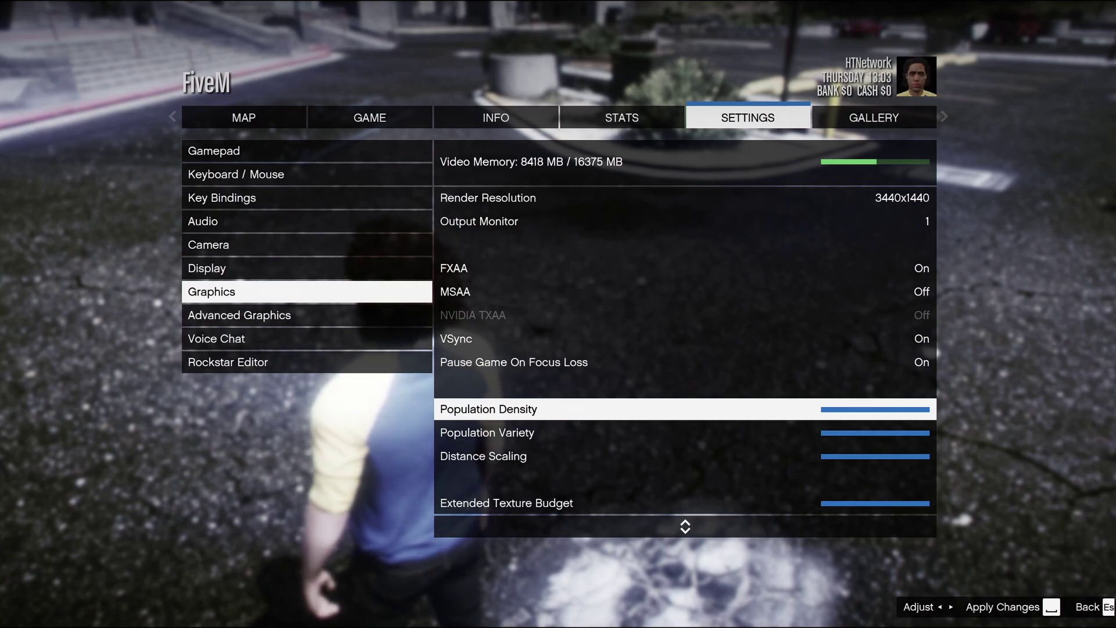
key("Left")
key("Left")
key("Left")
key("Left")
key("Left")
key("Left")
key("Left")
key("Left")
key("Left")
key("Left")
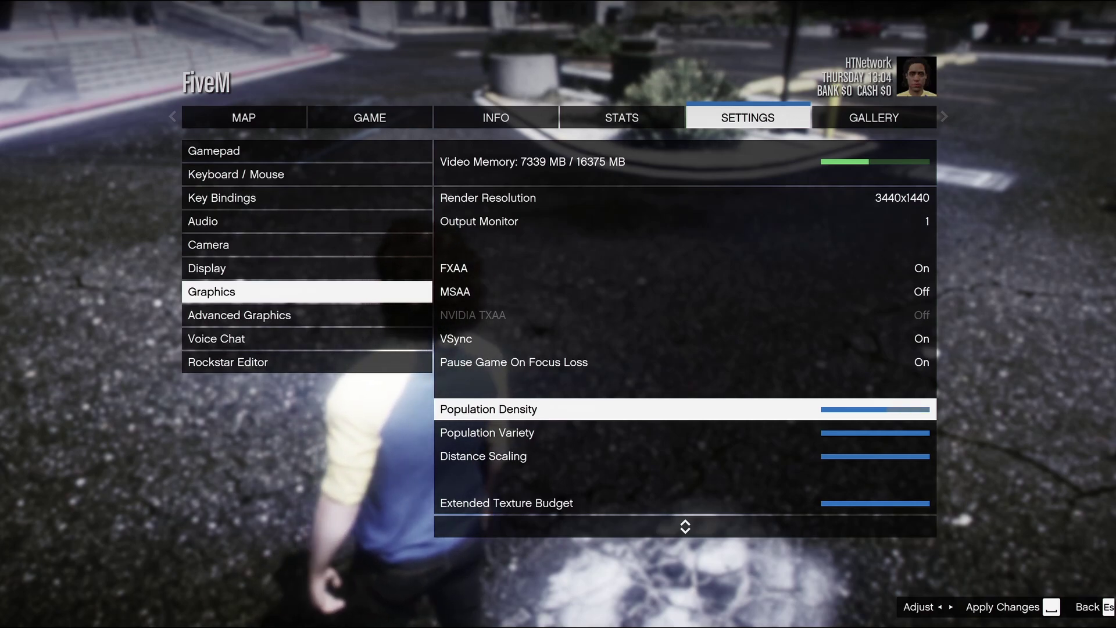
Step: Lower Population Variety to its minimum
key("Down")
key("Left")
key("Left")
key("Left")
key("Left")
key("Left")
key("Left")
key("Left")
key("Left")
key("Left")
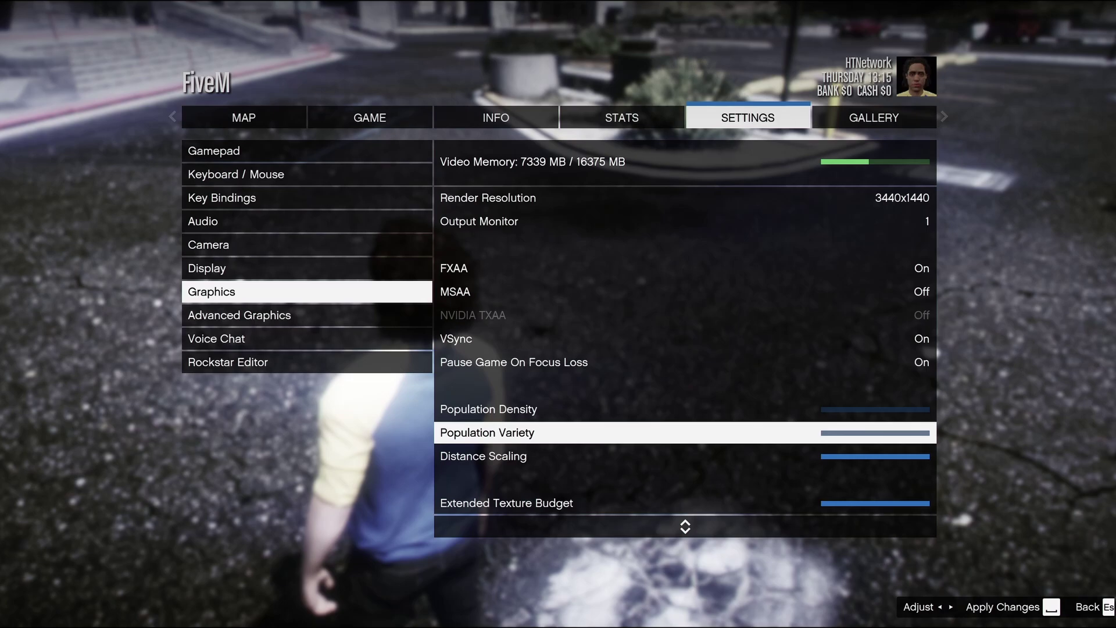
Step: Reduce Distance Scaling by one notch, to about four fifths of its range
key("Down")
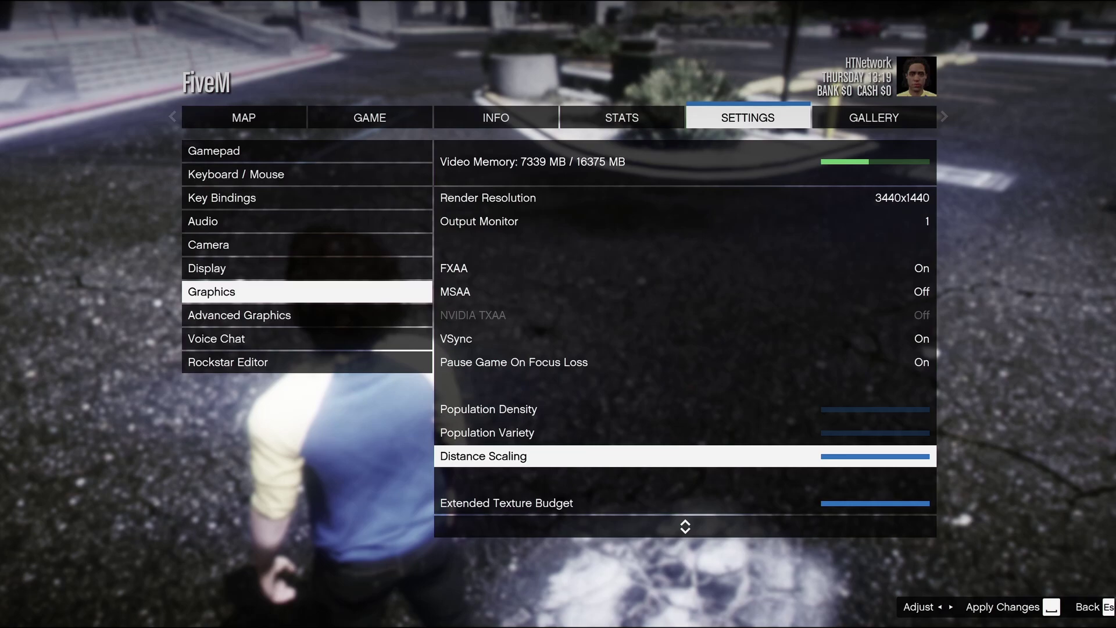
key("Left")
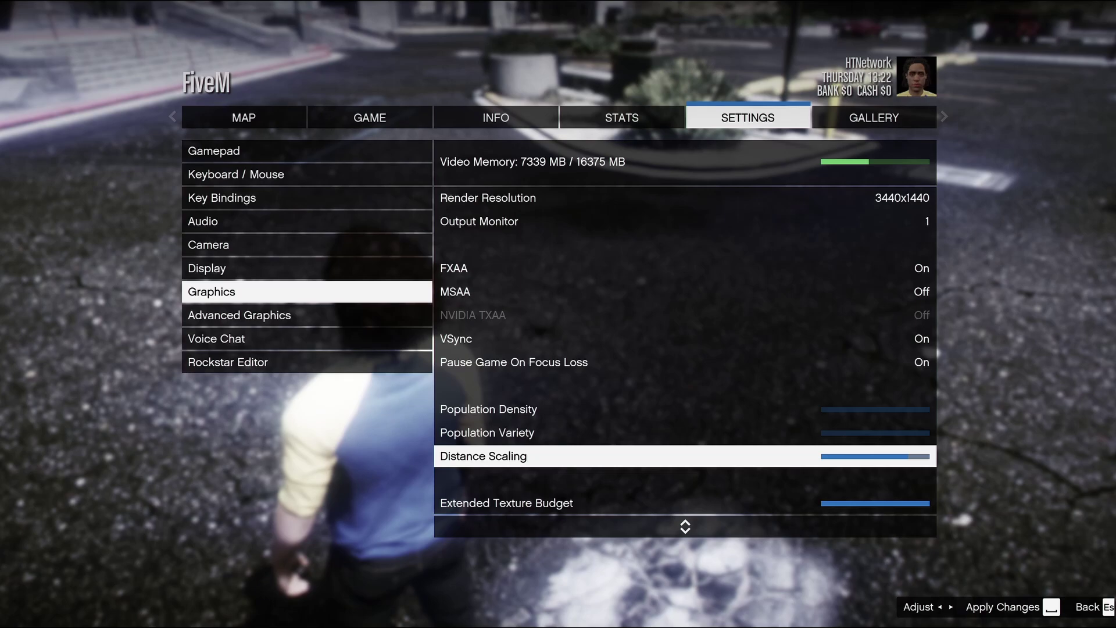
key("Down")
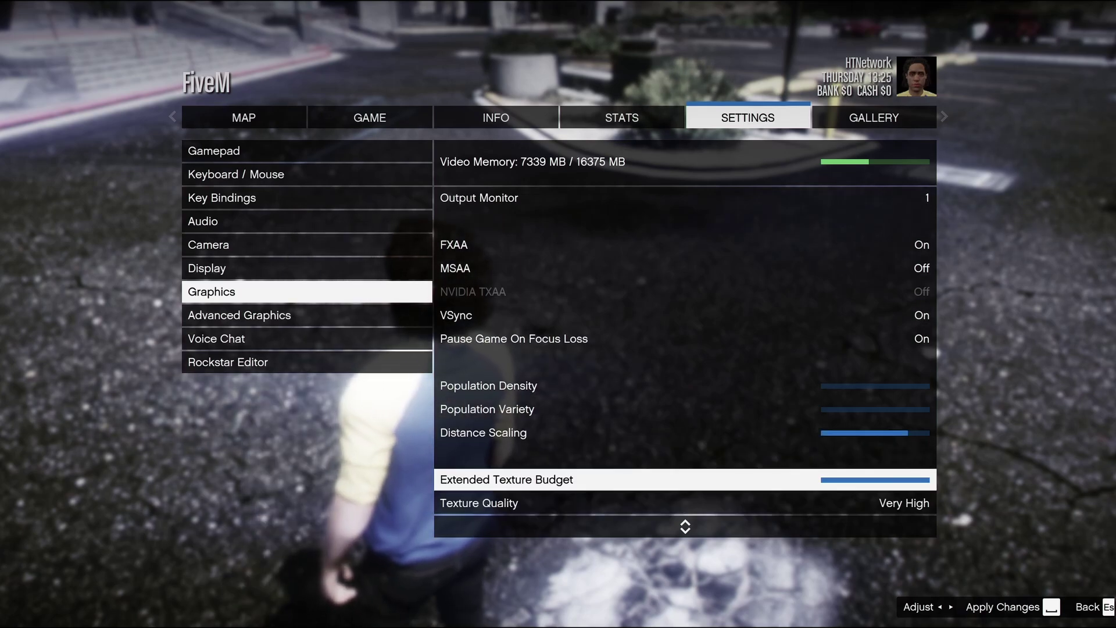
Step: Review the graphics options from Render Resolution down to Reflection Quality, including Texture, Shader and Shadow Quality
key("Up")
key("Up")
key("Up")
key("Up")
key("Up")
key("Up")
key("Up")
key("Up")
key("Up")
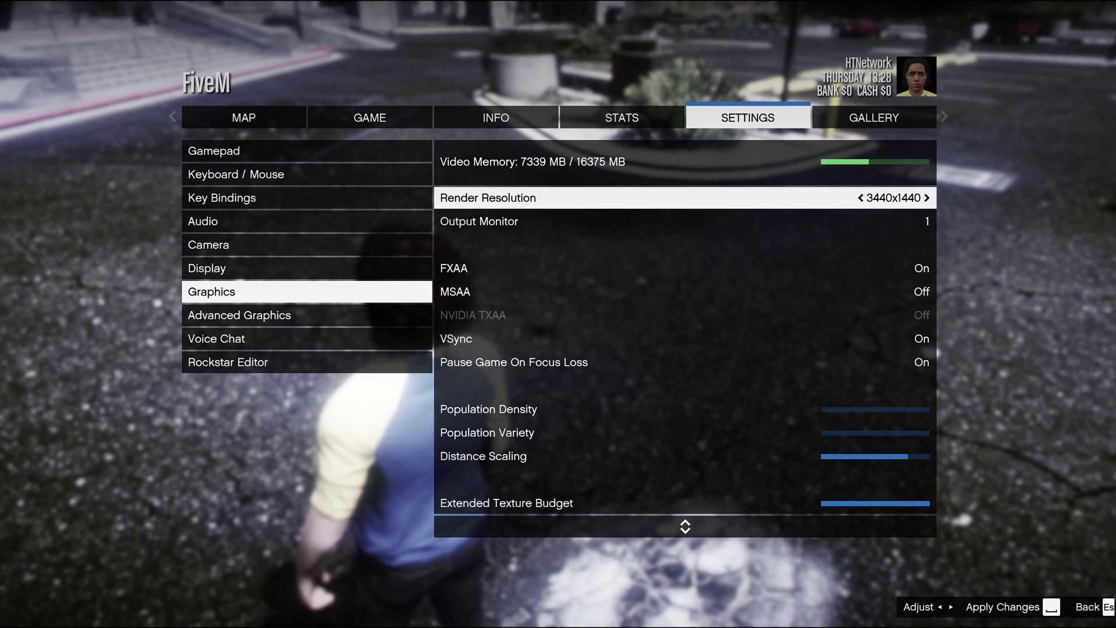
key("Down")
key("Down")
key("Down")
key("Down")
key("Down")
key("Down")
key("Down")
key("Down")
key("Down")
key("Down")
key("Down")
key("Down")
key("Down")
key("Up")
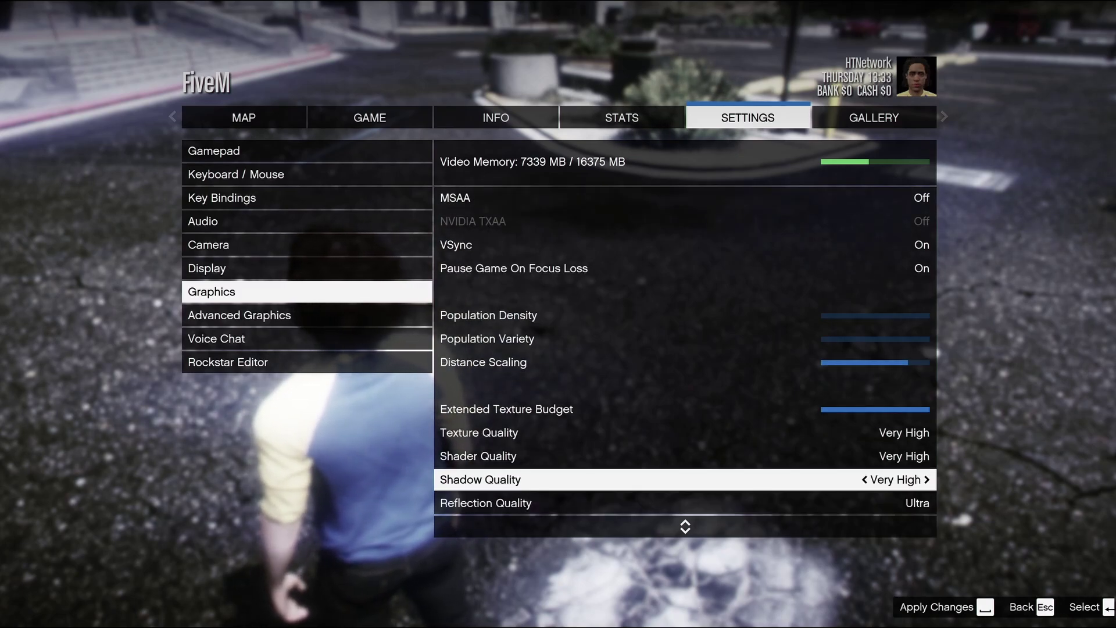
key("Up")
key("Up")
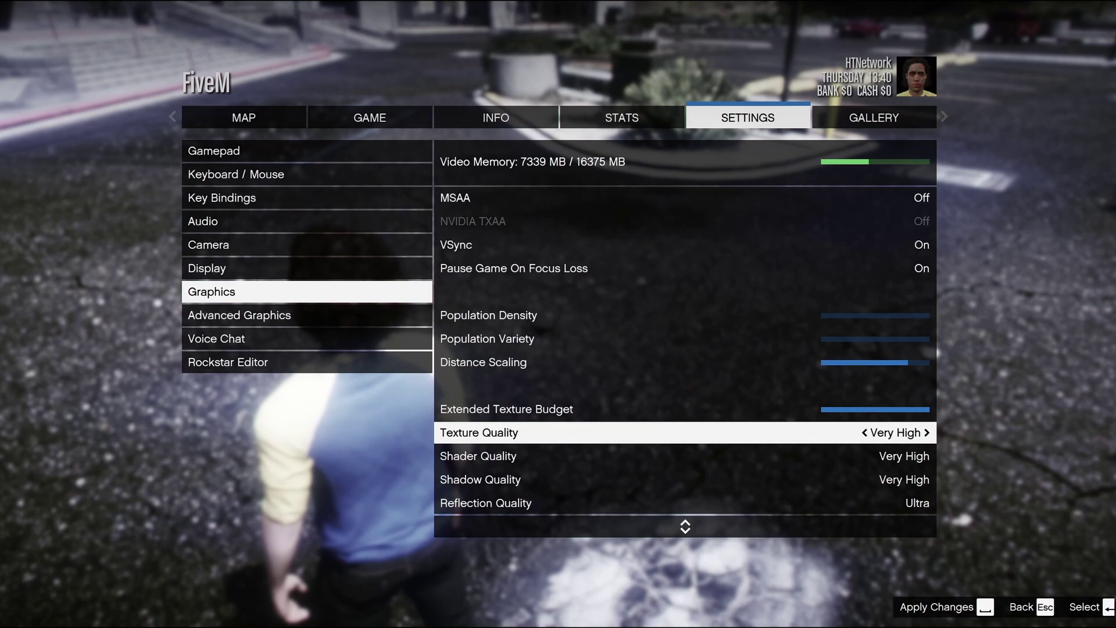
Step: Try Post FX at High, and set it back to Ultra
key("Down")
key("Down")
key("Down")
key("Down")
key("Down")
key("Down")
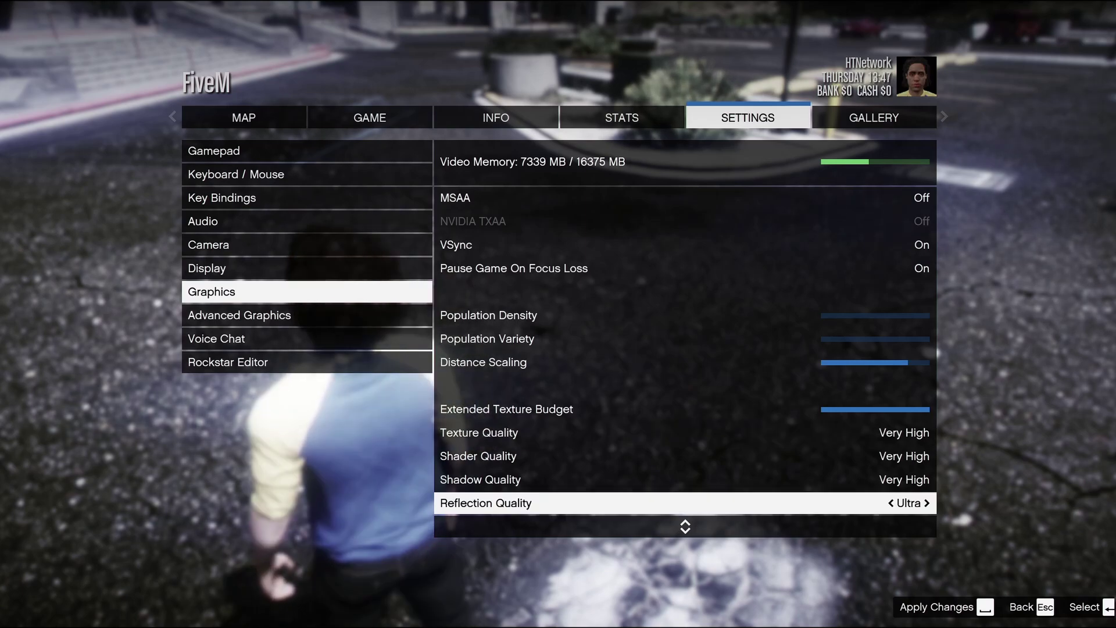
key("Down")
key("Down")
key("Down")
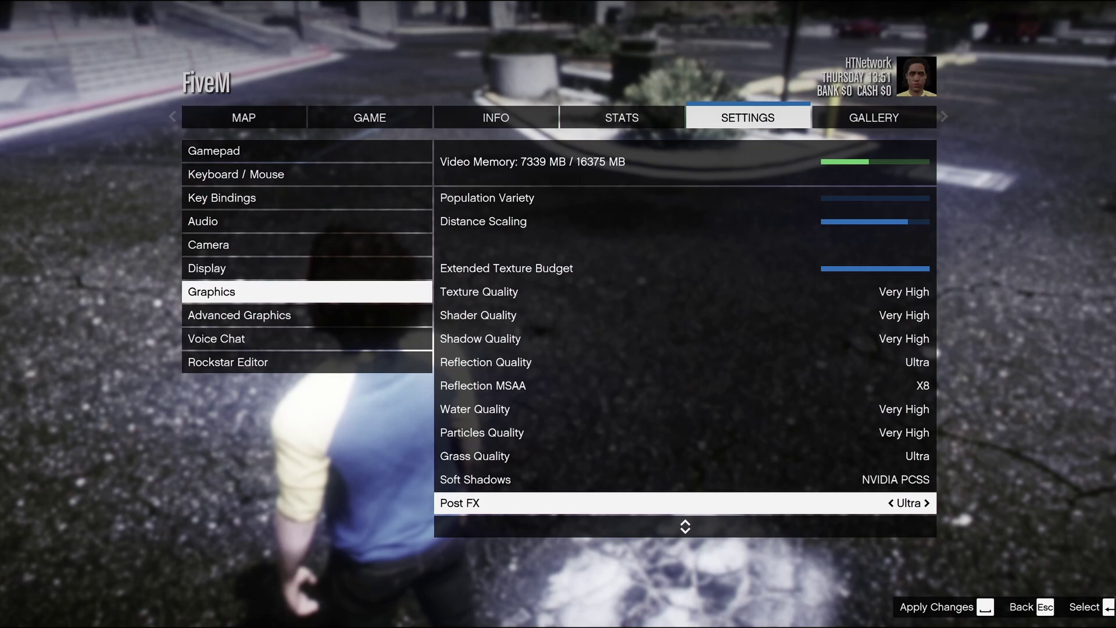
key("Left")
key("Left")
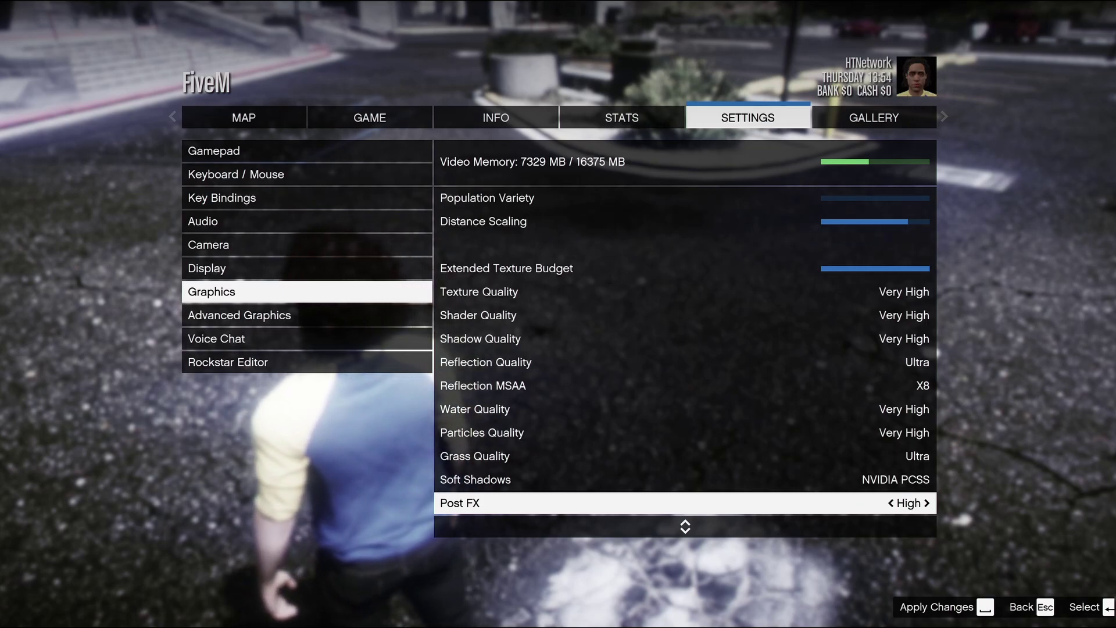
key("Right")
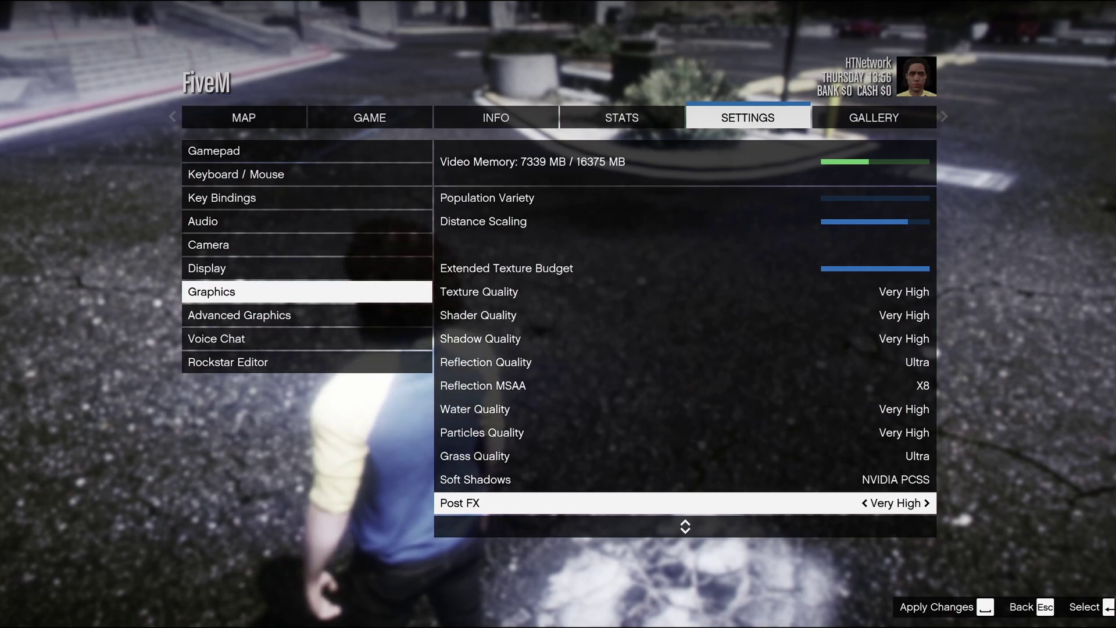
key("Right")
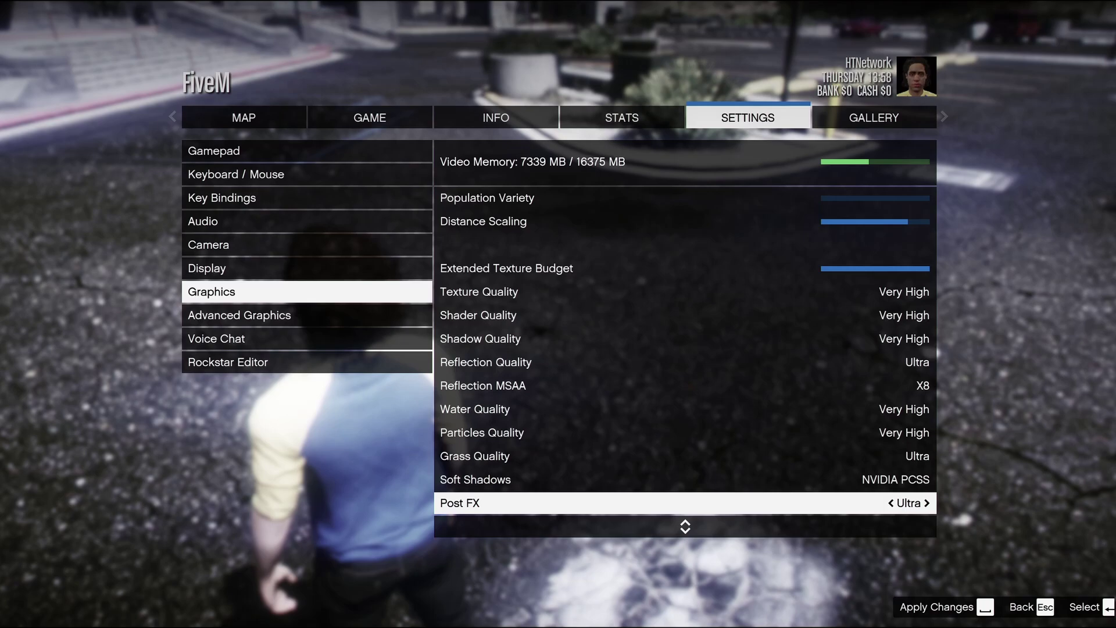
Step: Set Texture Quality, Shader Quality and Shadow Quality to High
key("Up")
key("Up")
key("Up")
key("Up")
key("Up")
key("Up")
key("Up")
key("Up")
key("Up")
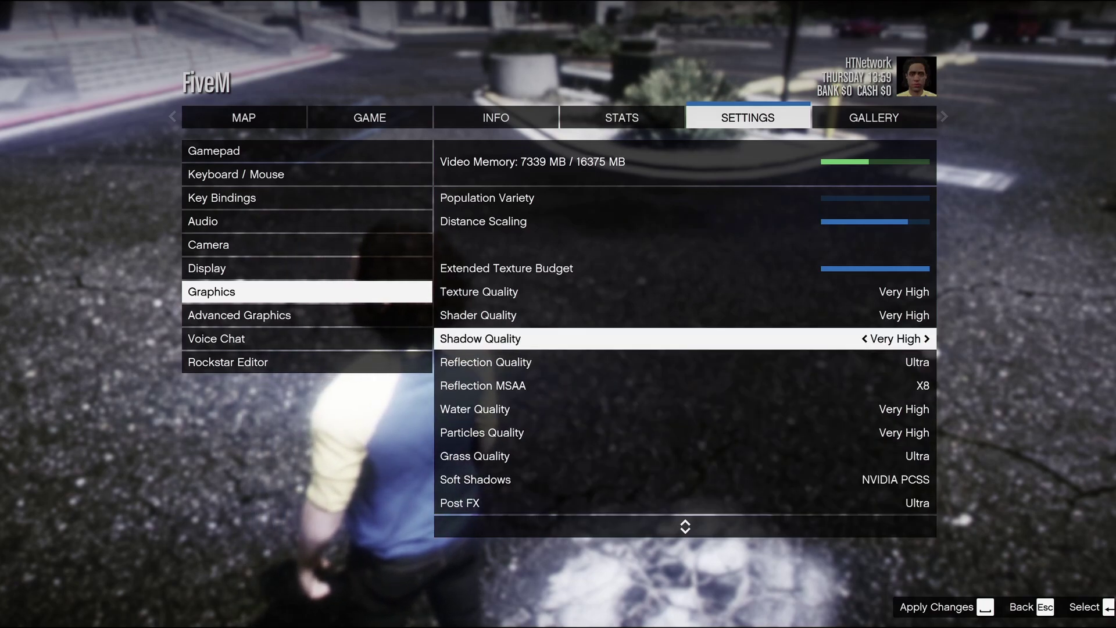
key("Left")
key("Down")
key("Left")
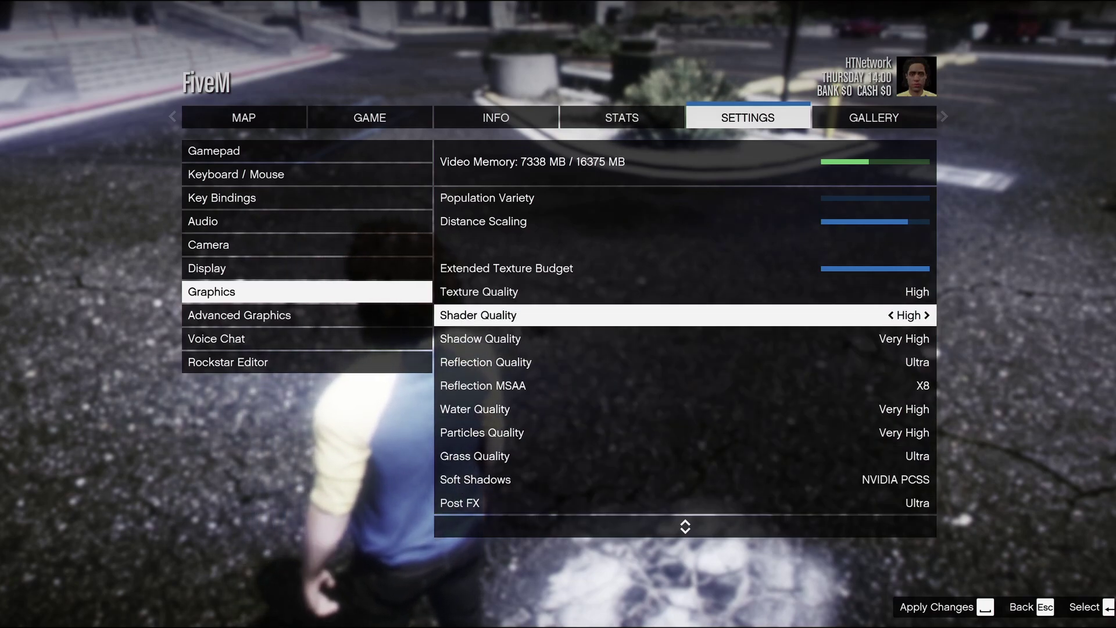
key("Down")
key("Left")
Step: Set Reflection Quality to Normal and Reflection MSAA to X2
key("Down")
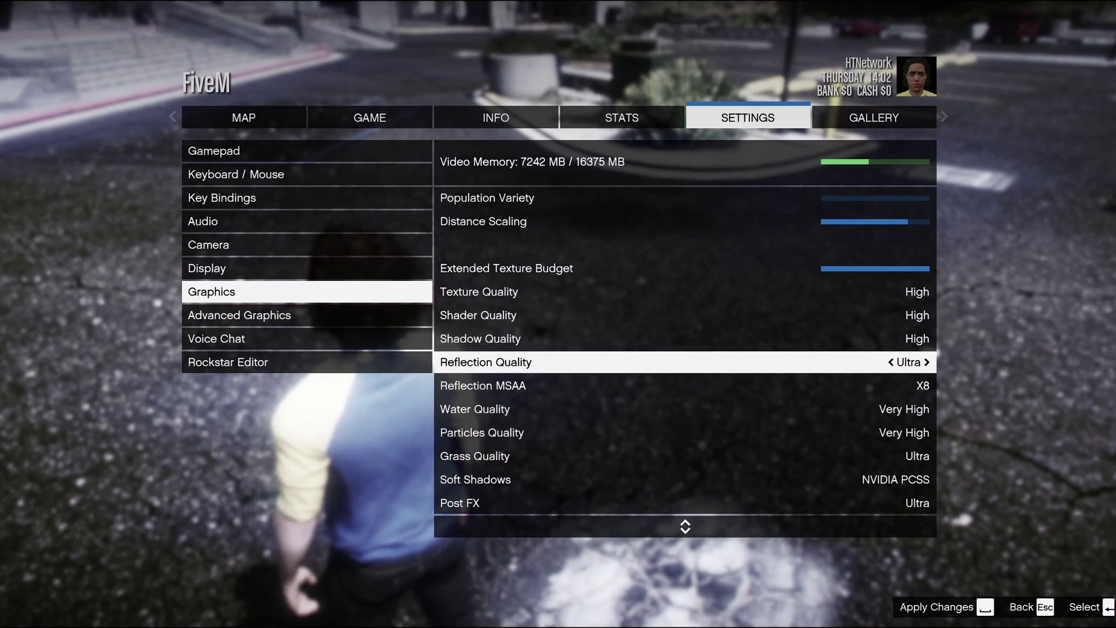
key("Left")
key("Left")
key("Left")
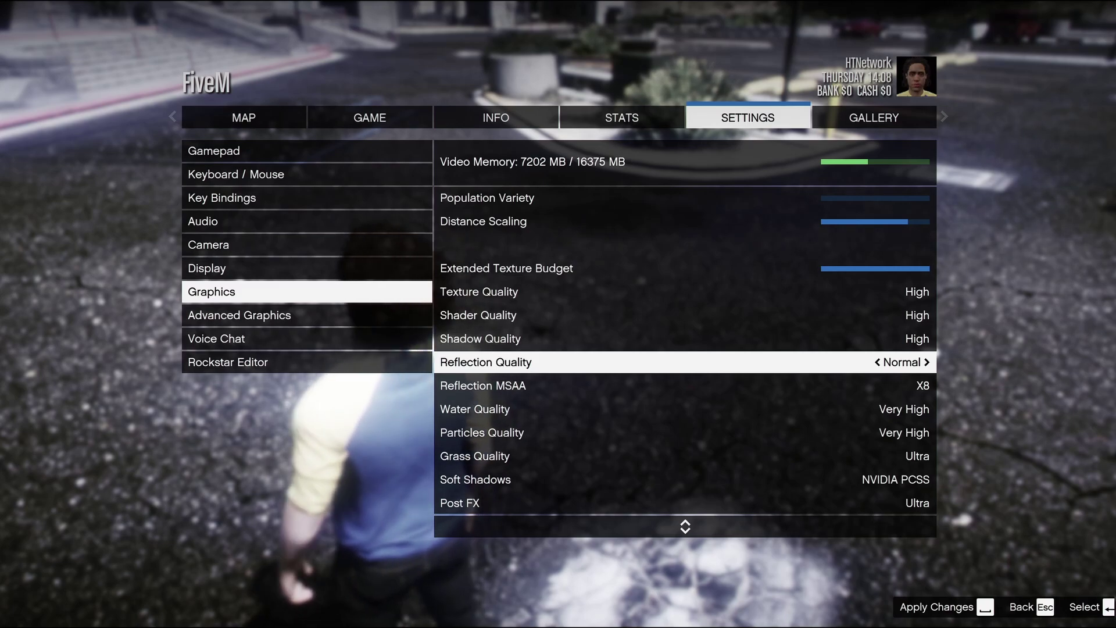
key("Down")
key("Left")
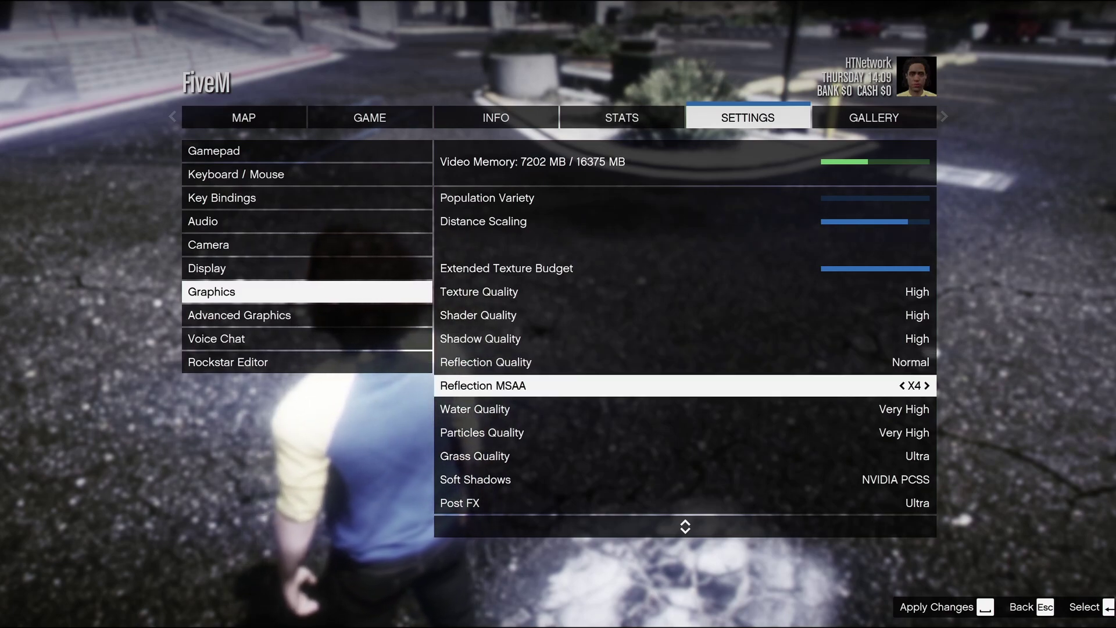
key("Left")
Step: Set Water Quality and Particles Quality to High
key("Down")
key("Left")
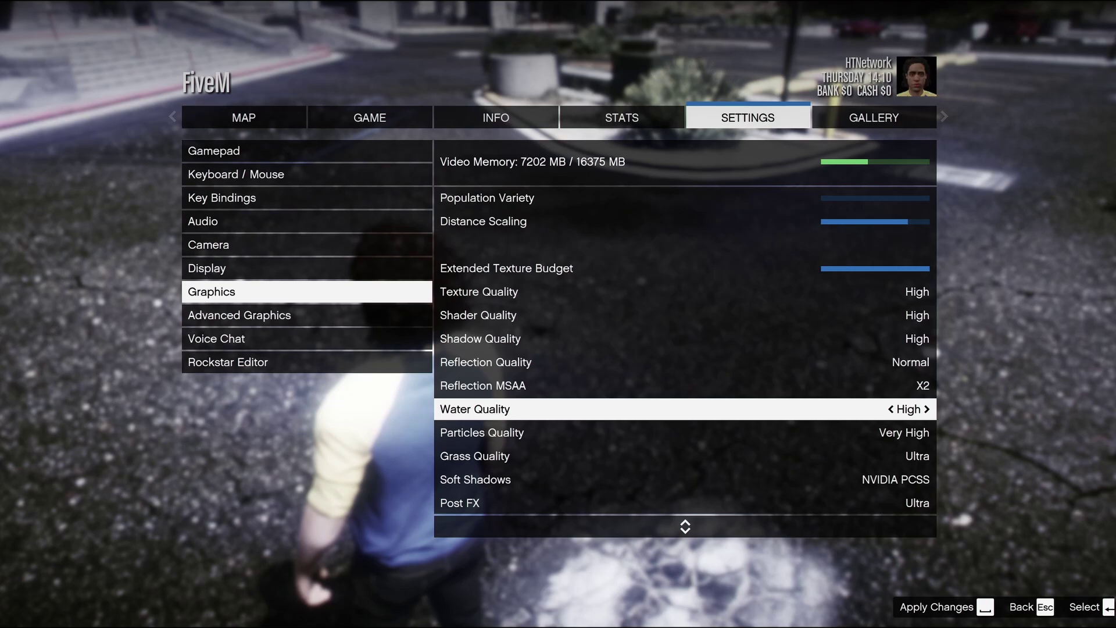
key("Down")
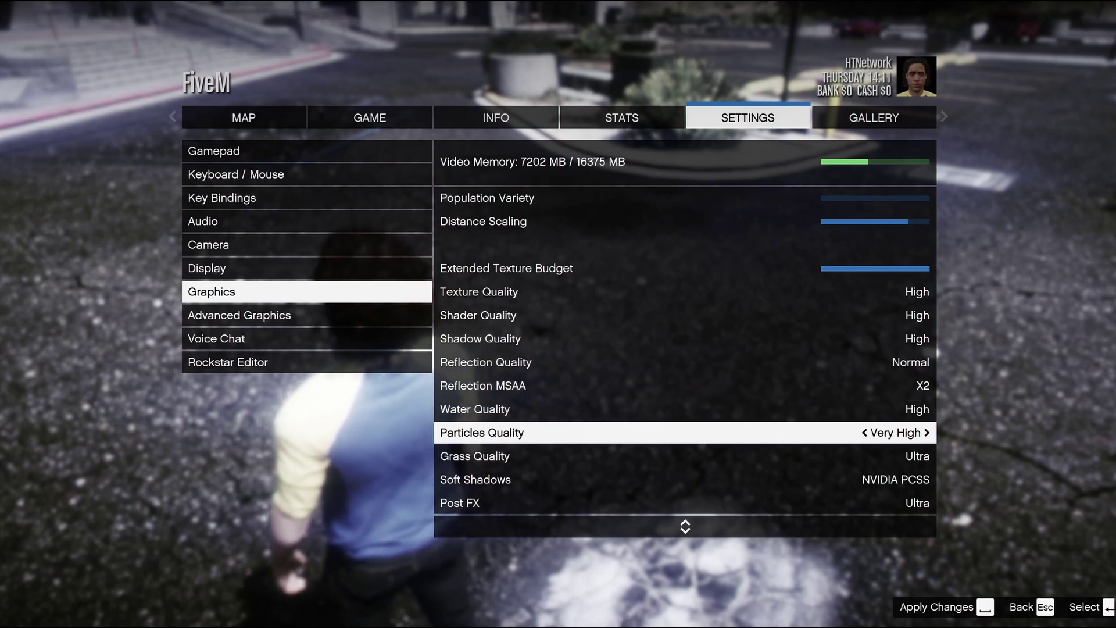
key("Left")
Step: Set Grass Quality to Very High
key("Down")
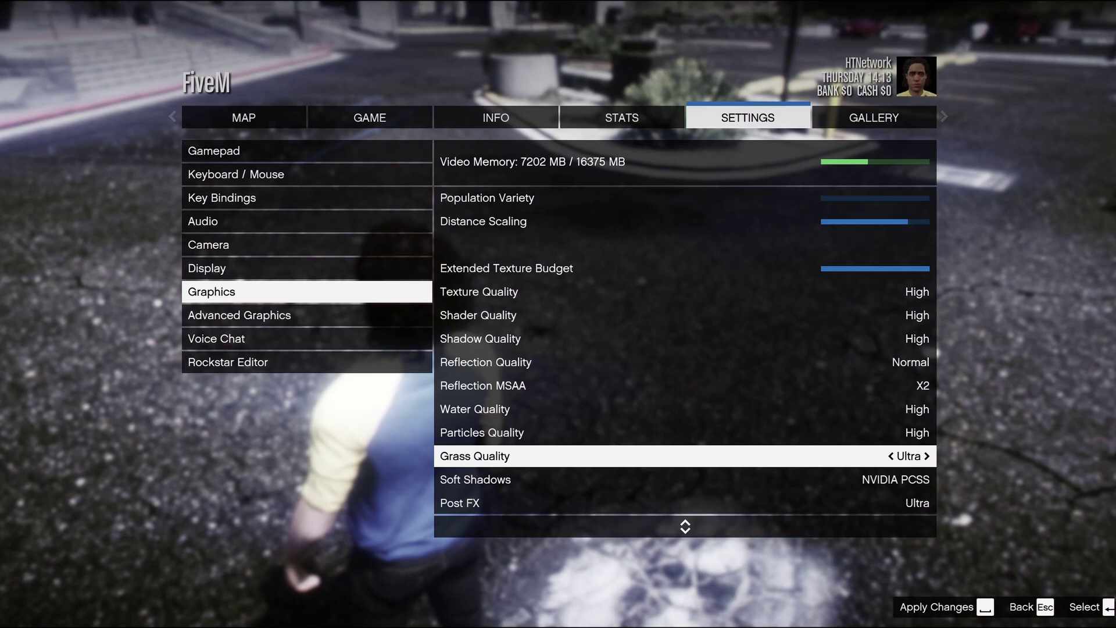
key("Left")
key("Left")
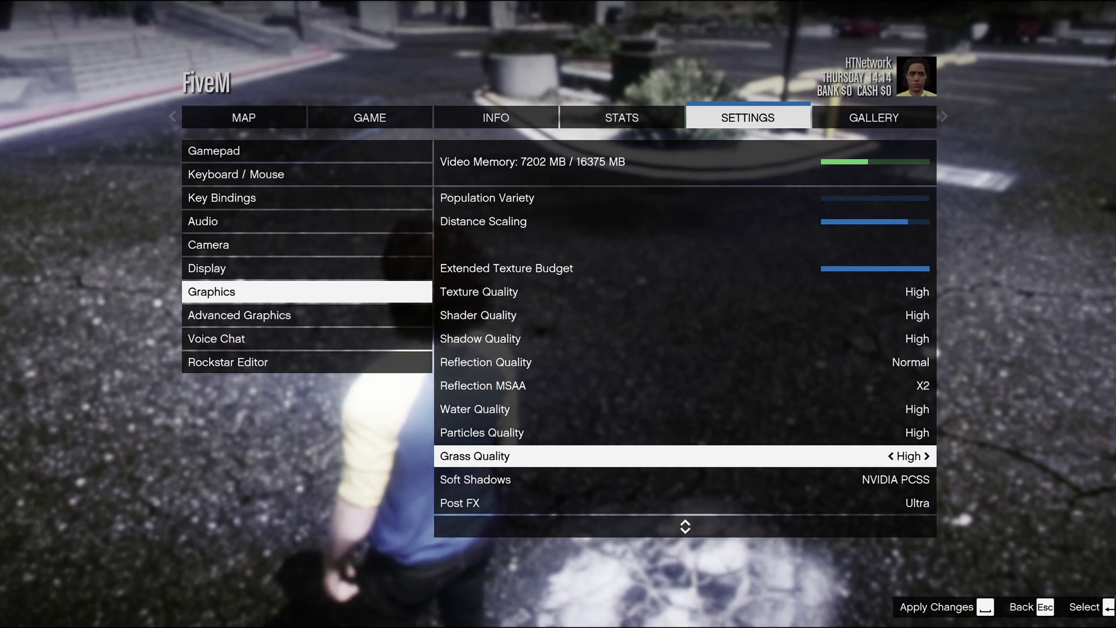
key("Right")
Step: Lower the Extended Texture Budget to its minimum to try its effect on video memory
key("Up")
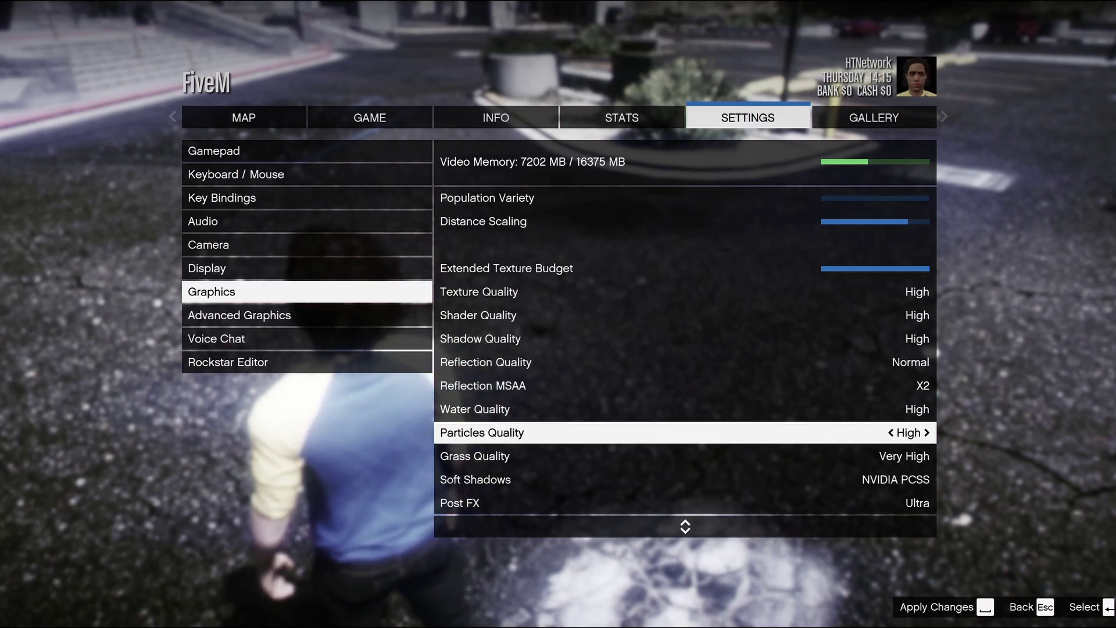
key("Down")
key("Up")
key("Up")
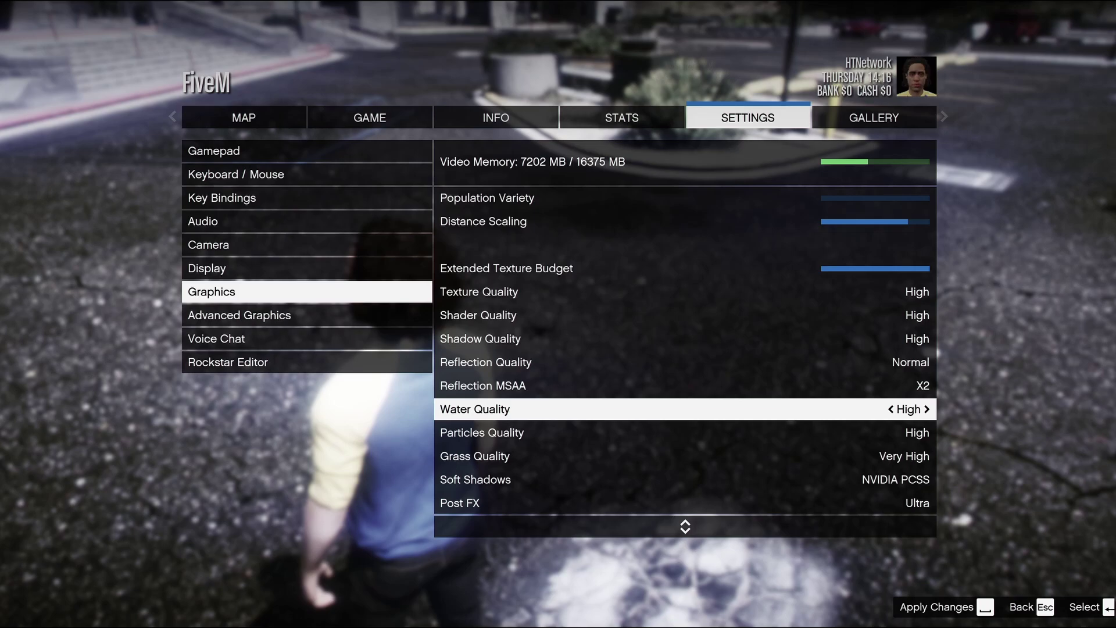
key("Up")
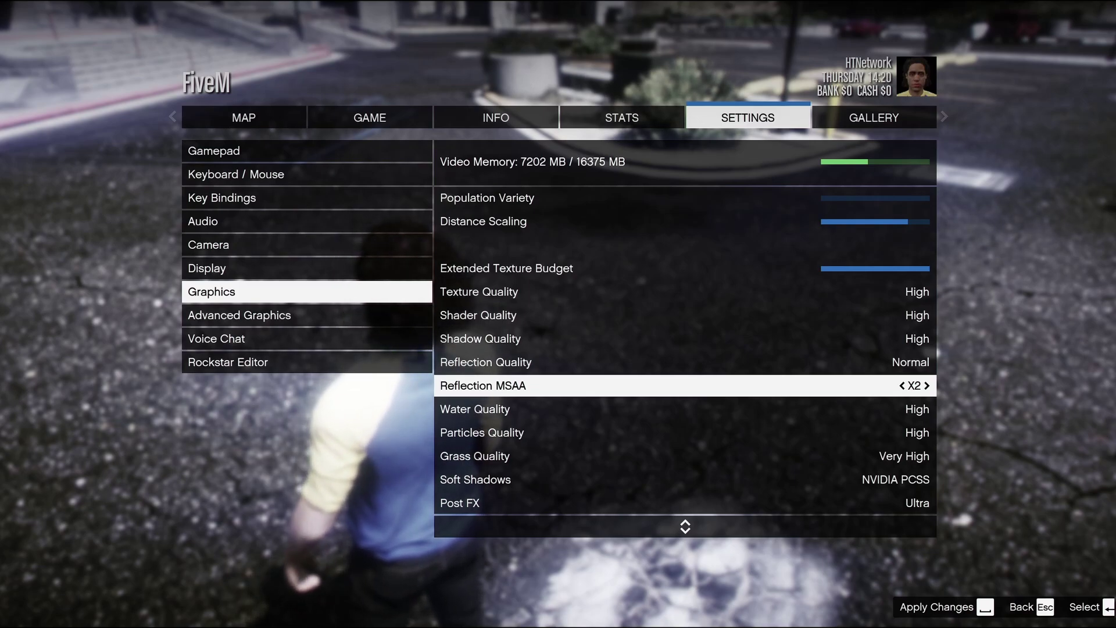
key("Up")
key("Up")
key("Up")
key("Up")
key("Up")
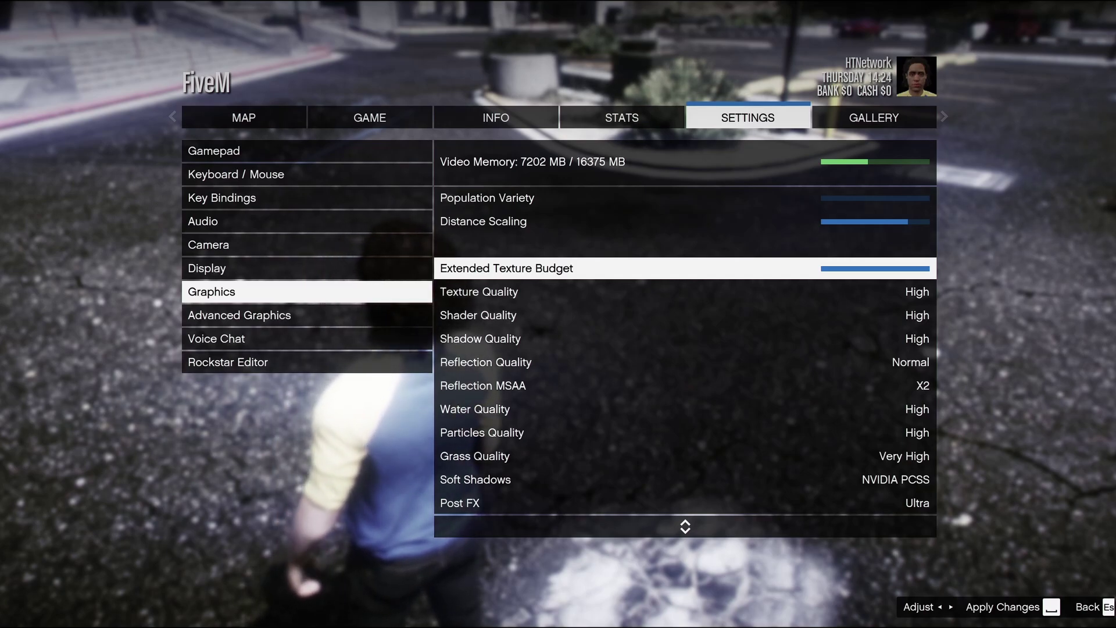
key("Left")
key("Left")
key("Left")
key("Left")
key("Left")
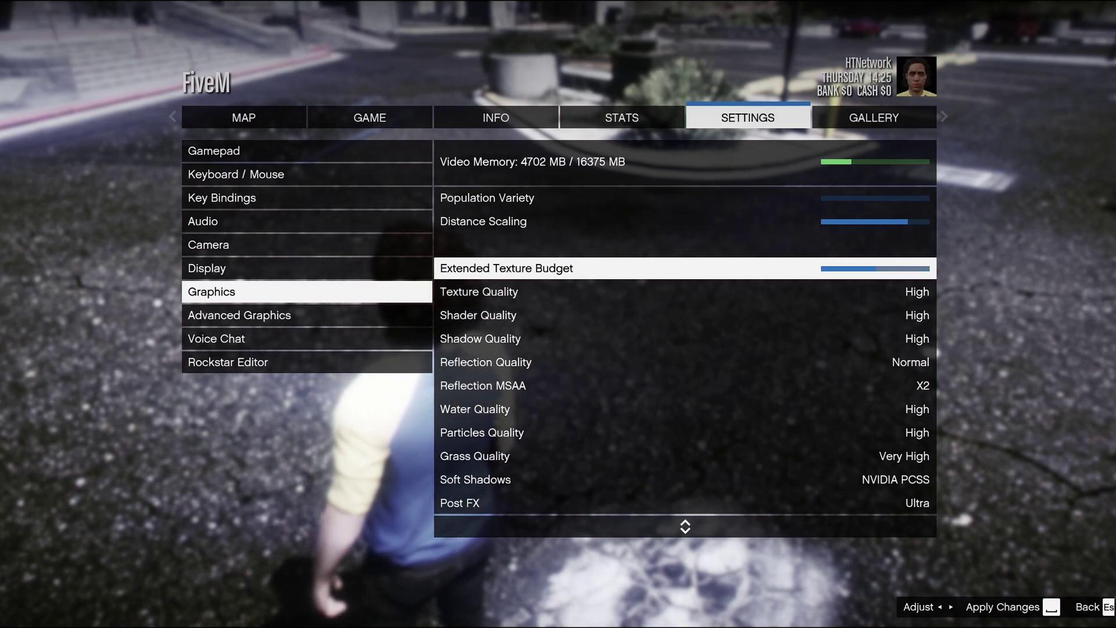
key("Left")
key("Left")
key("Left")
key("Left")
key("Left")
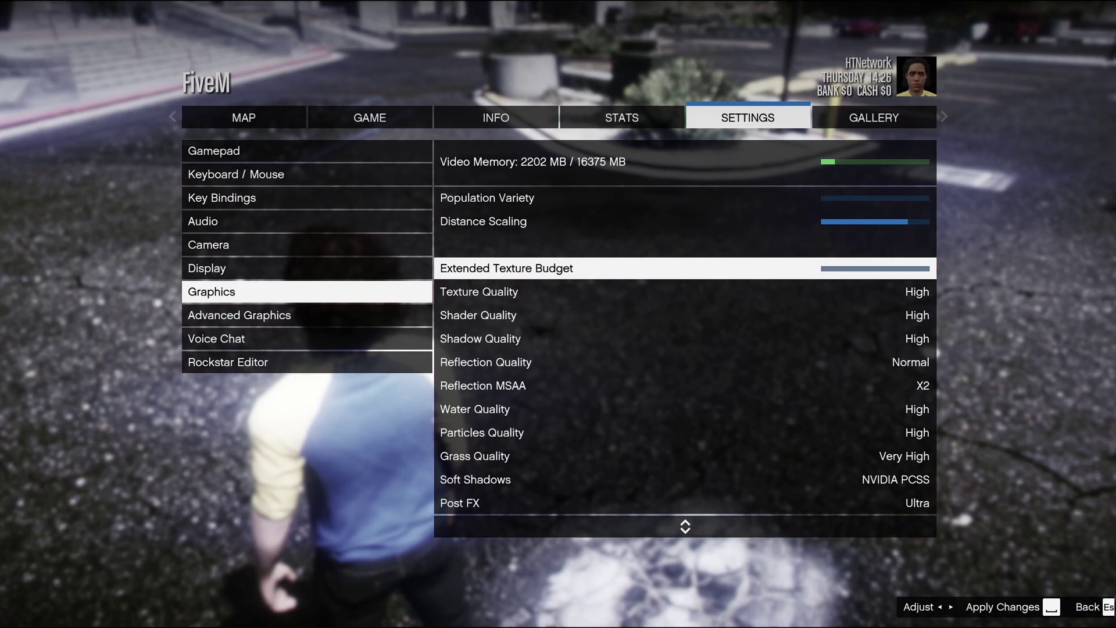
Step: Raise the Extended Texture Budget back to its maximum
key("Right")
key("Right")
key("Right")
key("Right")
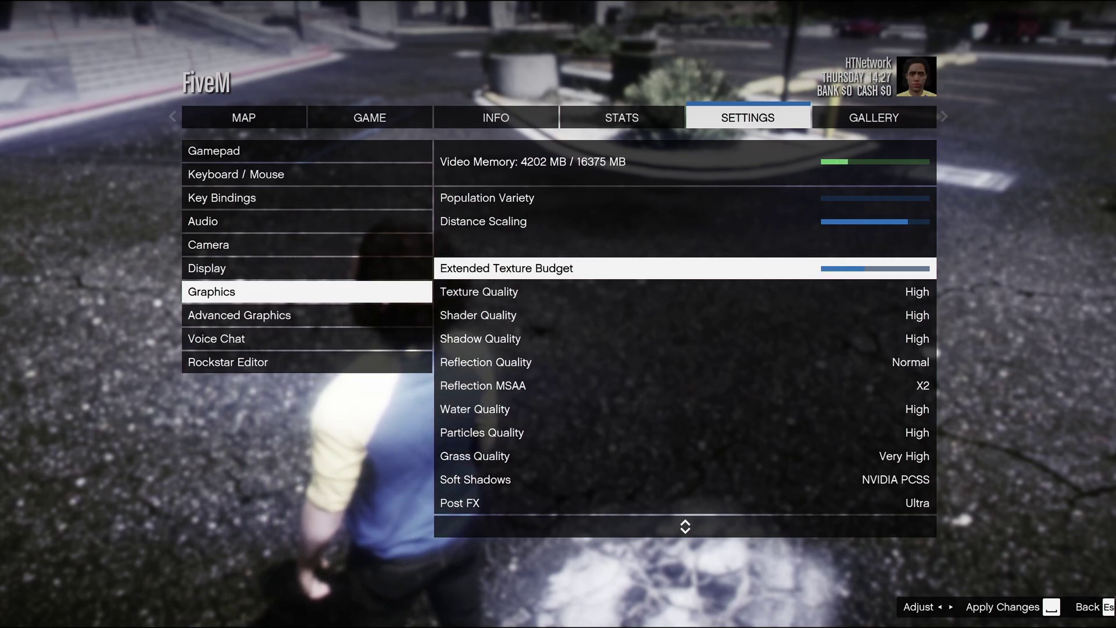
key("Right")
key("Right")
key("Right")
key("Right")
key("Right")
key("Right")
key("Right")
key("Right")
key("Right")
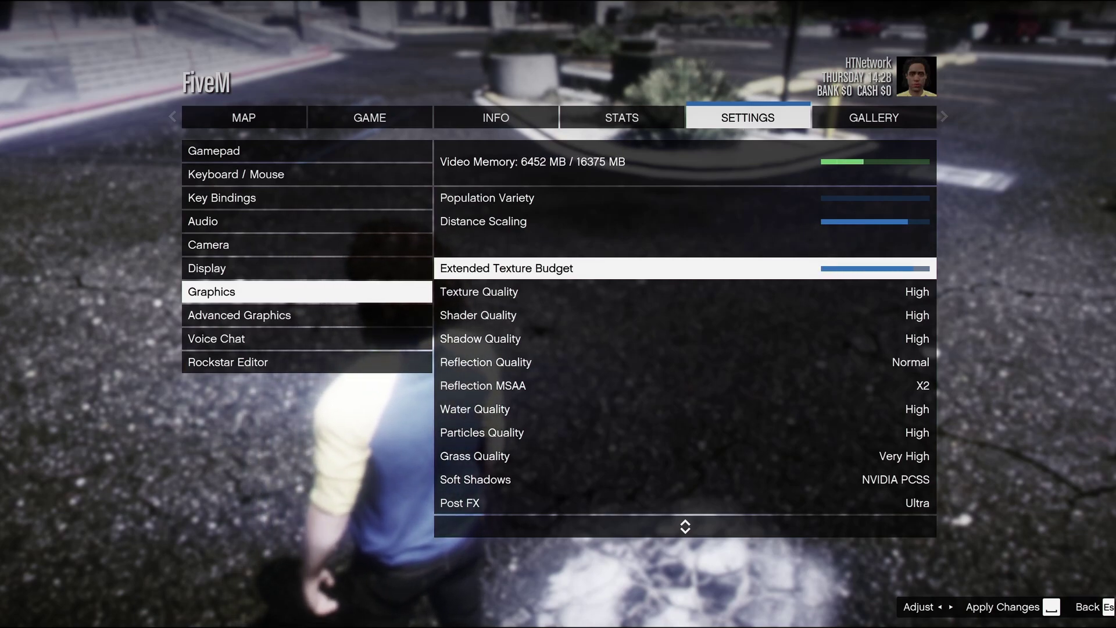
key("Right")
key("Right")
key("Right")
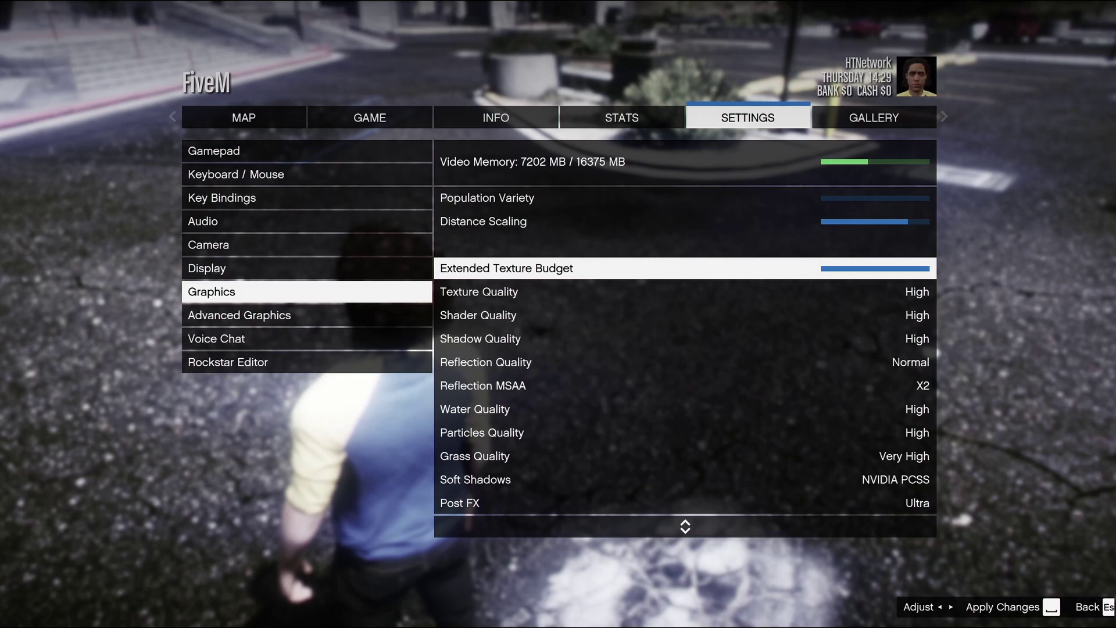